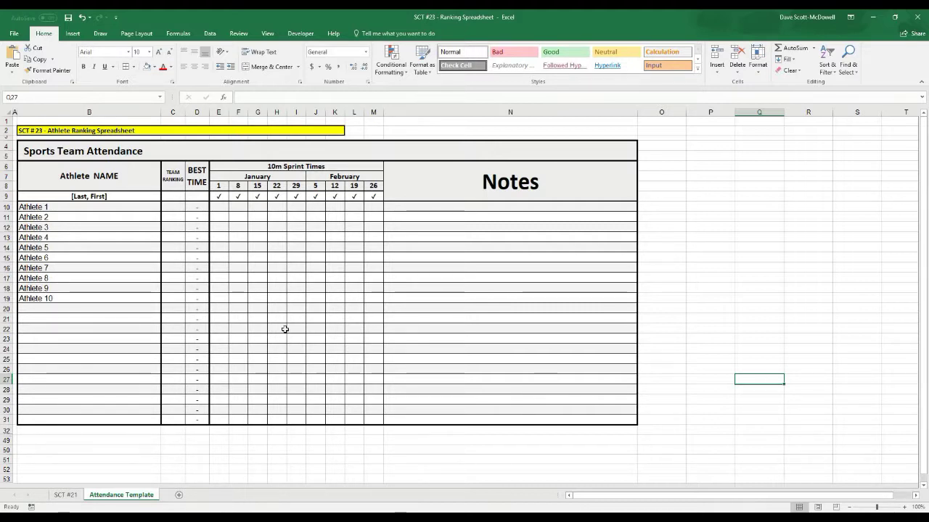
Enter Athlete 1's first three January sprint times: 1.15, 1.13 and 1.12
left_click(436, 289)
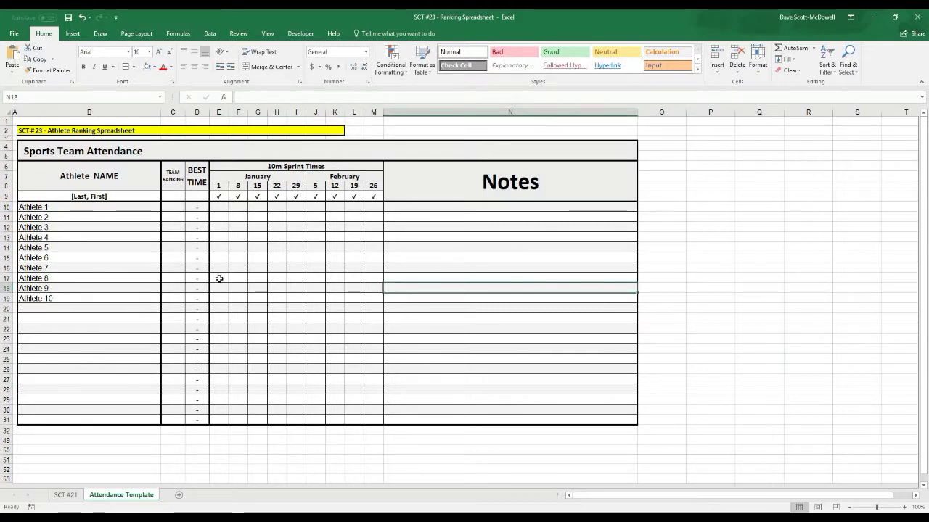
left_click_drag(231, 167, 232, 177)
left_click(218, 208)
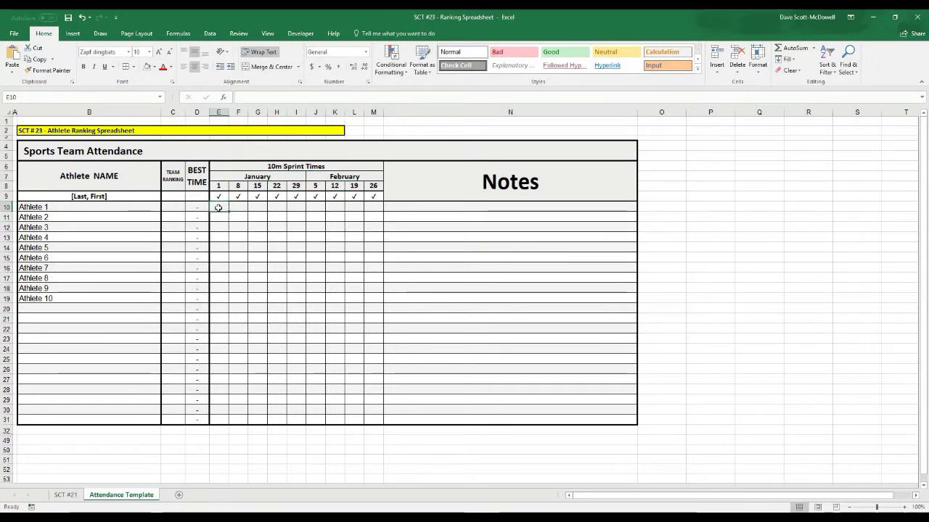
type("1.15")
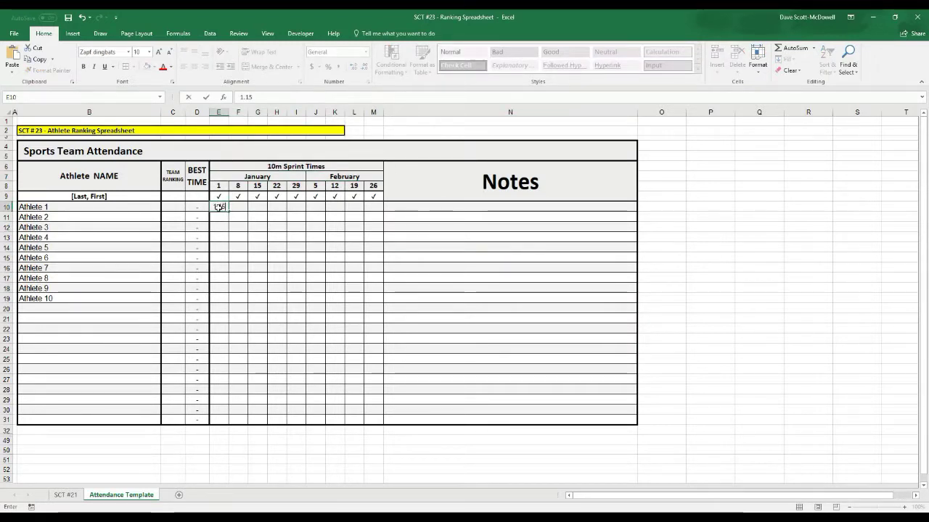
key("Tab")
type("1.1")
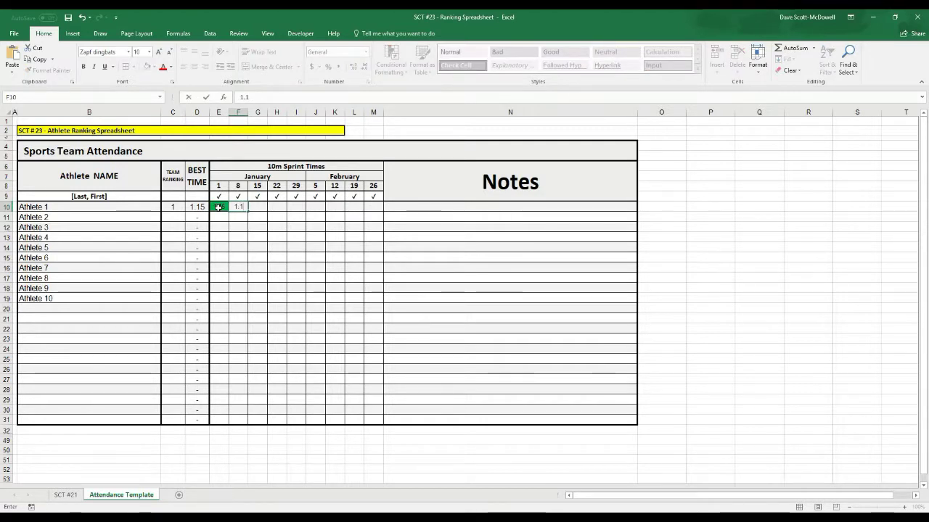
type("3")
key("Tab")
type("1.12")
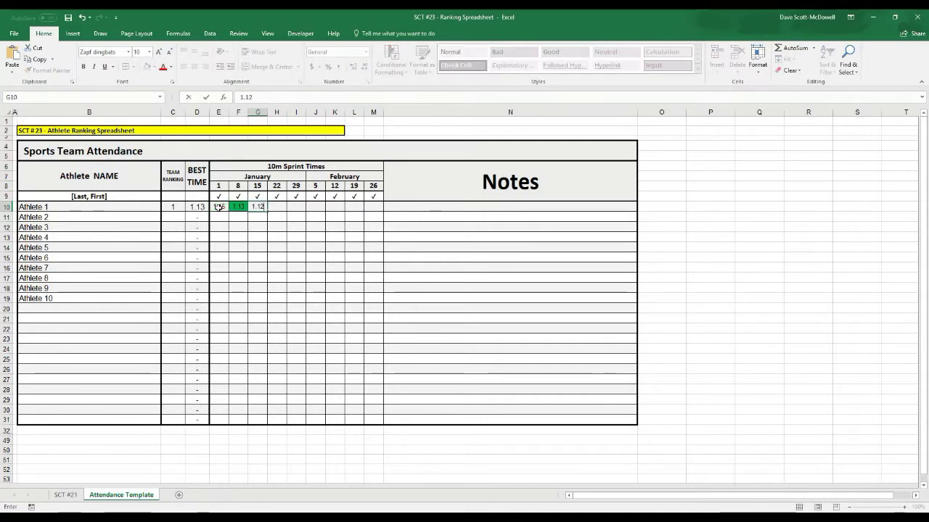
key("Tab")
Check Athlete 1's ranking formula and the green-highlighted fastest time 1.12
left_click(270, 287)
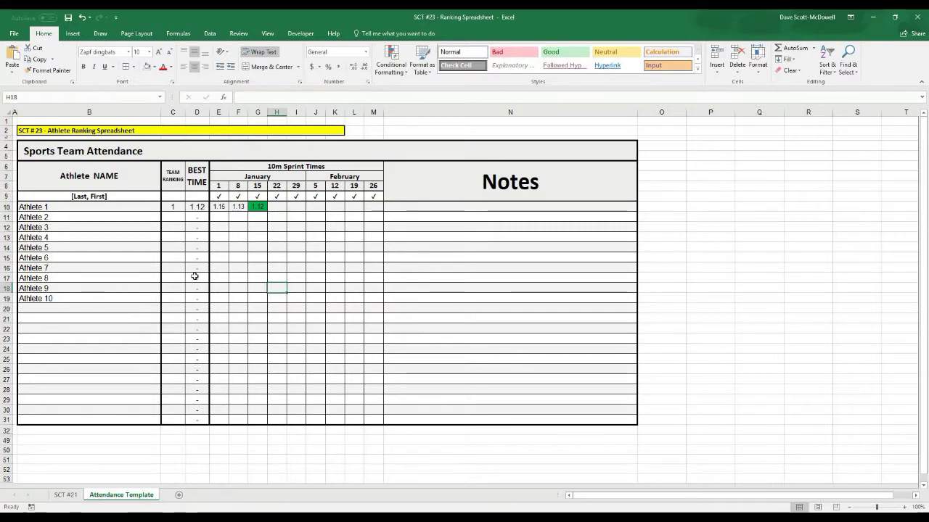
left_click(175, 207)
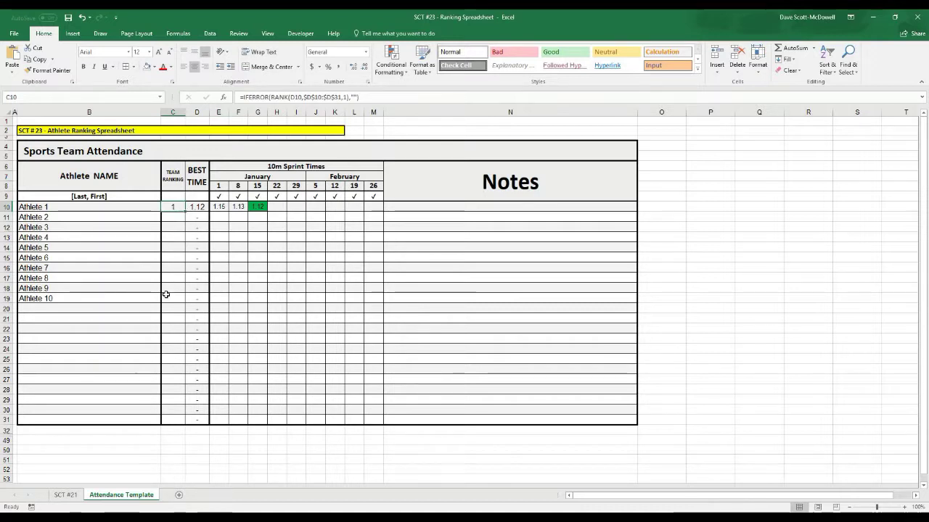
left_click(192, 219)
left_click(232, 208)
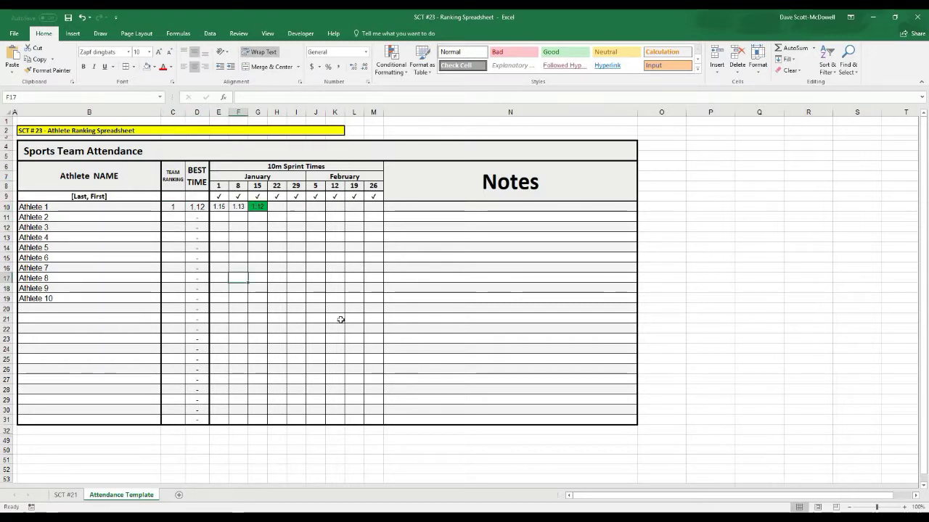
left_click(257, 207)
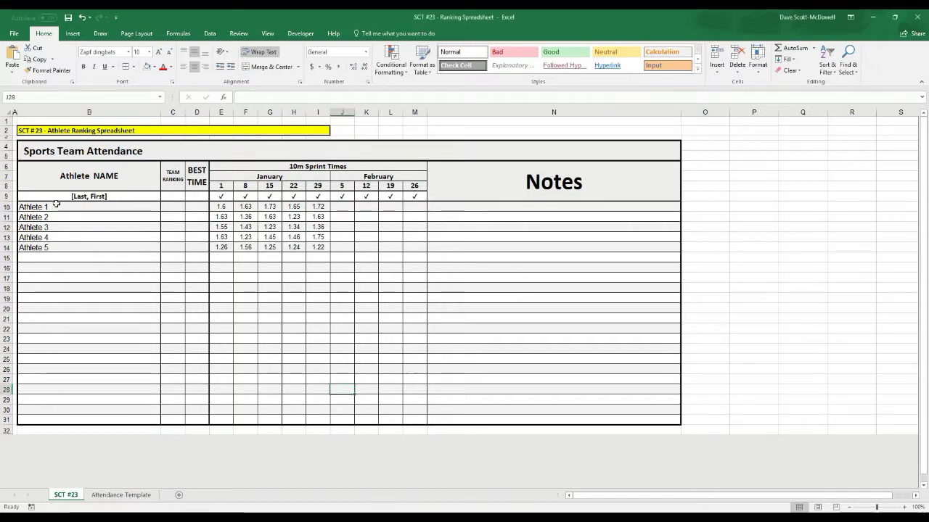
Review the SCT #23 athlete names, the sample sprint times and Athlete 1's empty BEST TIME cell
left_click_drag(57, 207, 51, 247)
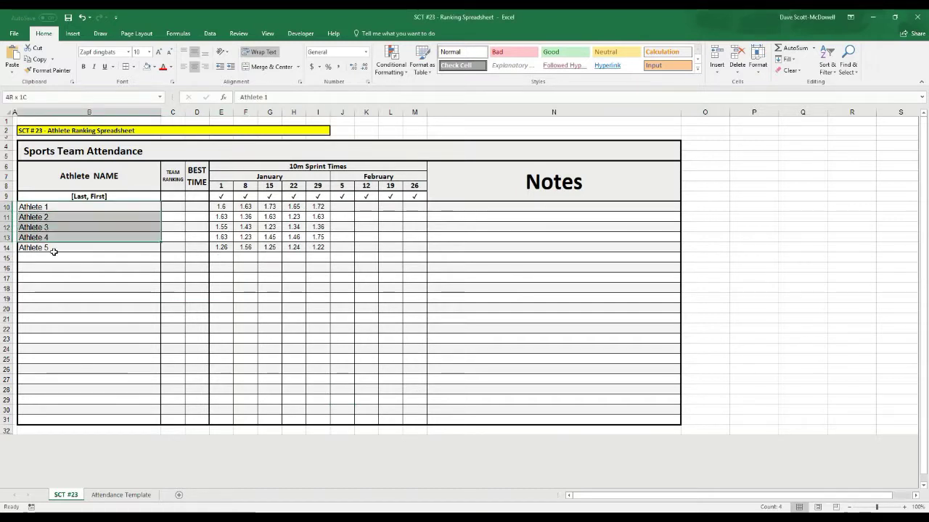
left_click(220, 207)
left_click_drag(269, 237, 325, 259)
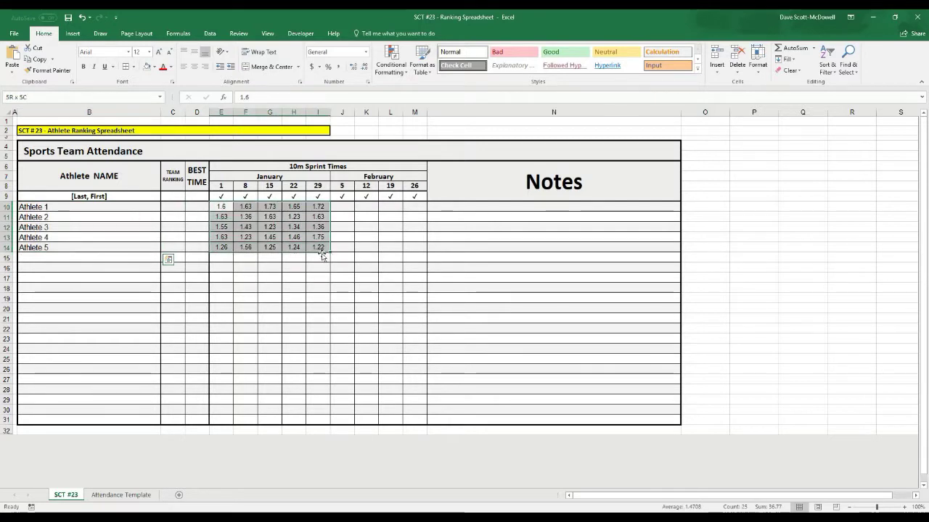
left_click(302, 166)
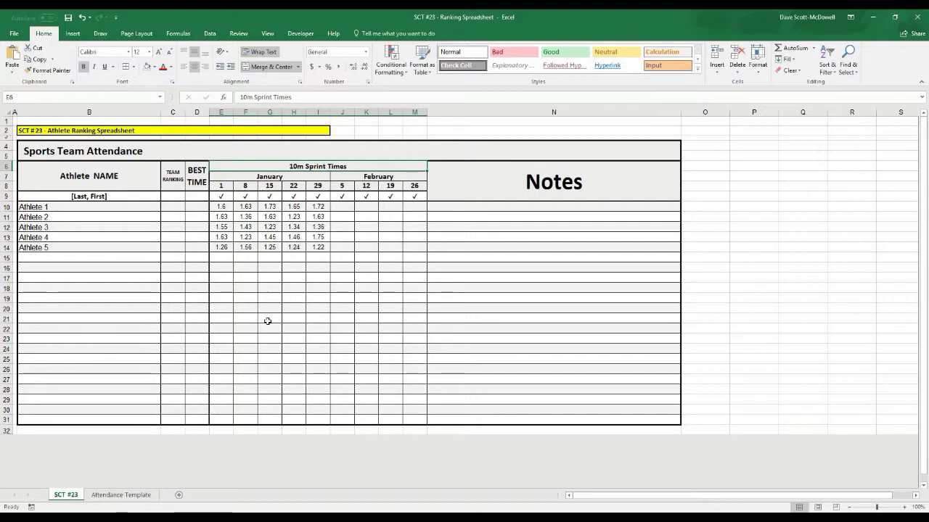
left_click(366, 338)
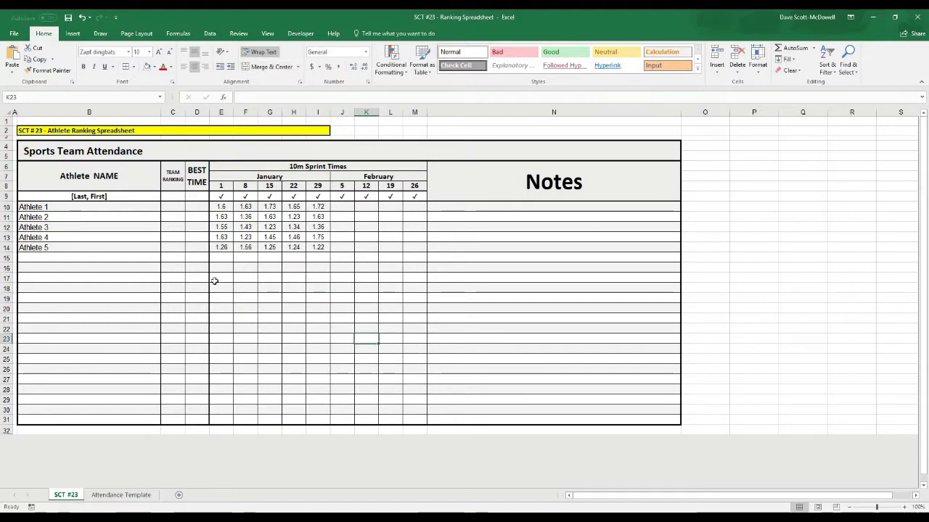
left_click(198, 207)
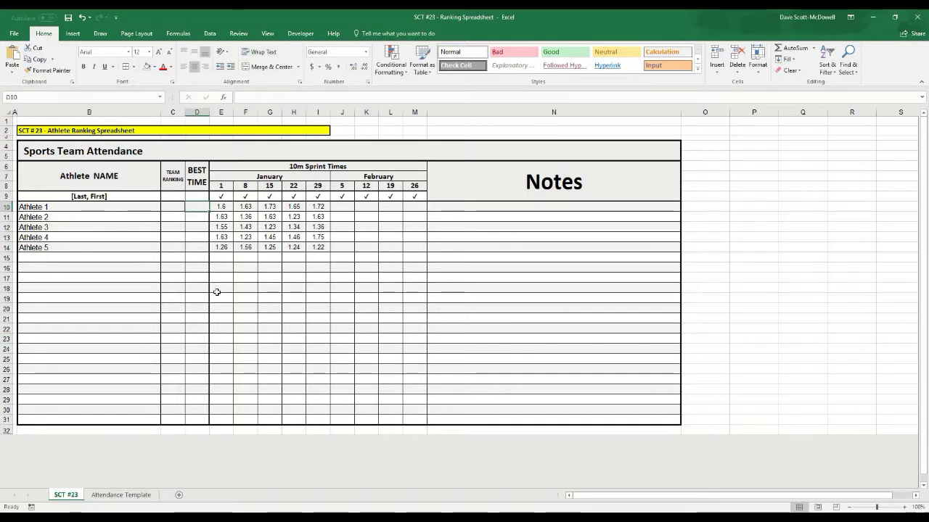
left_click(272, 318)
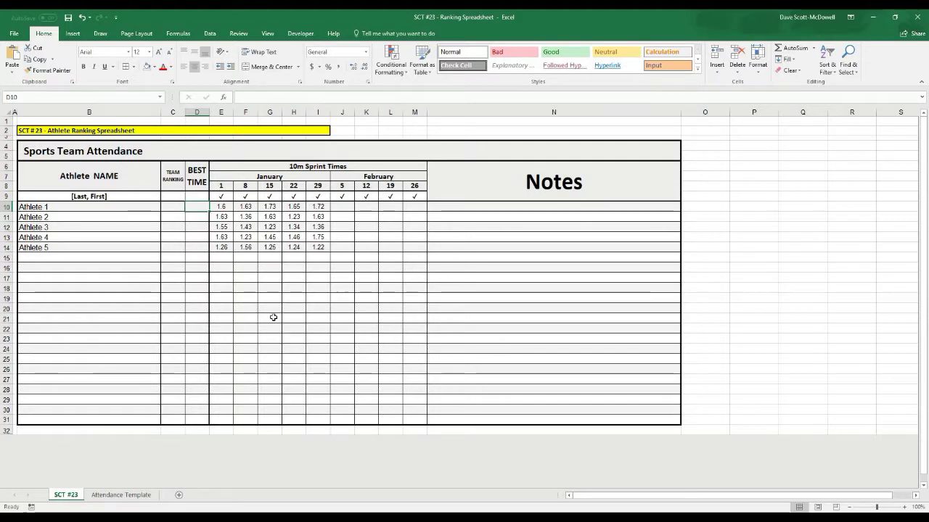
Enter =MIN(E10:M10) in D10 as Athlete 1's best time
left_click(205, 207)
type("=mi")
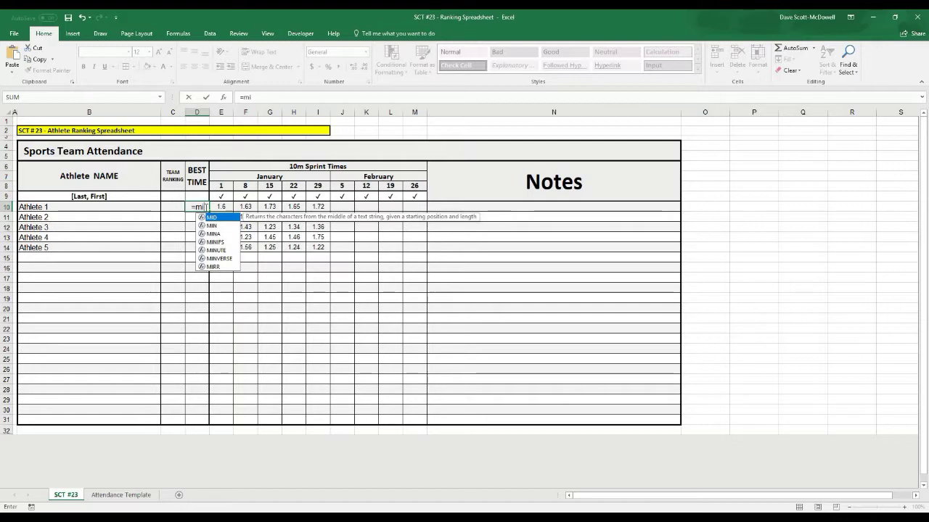
type("n(")
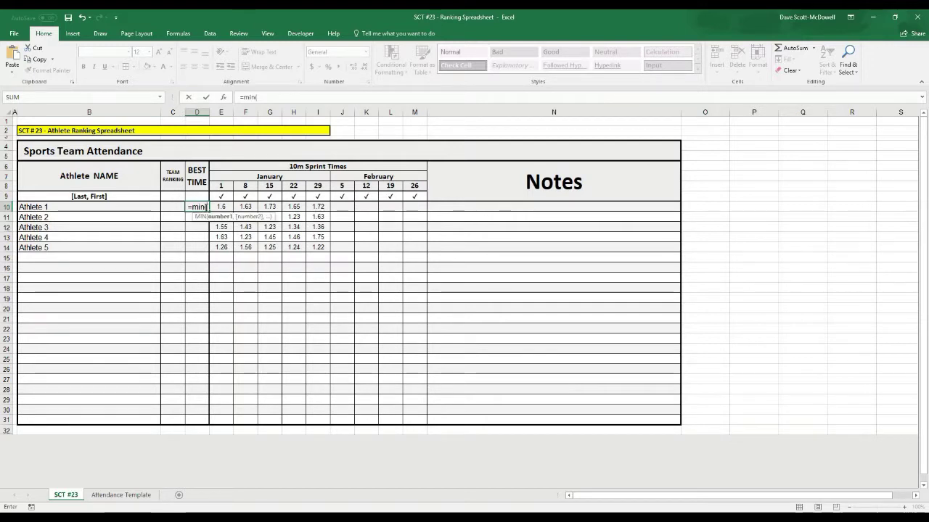
left_click_drag(221, 207, 411, 206)
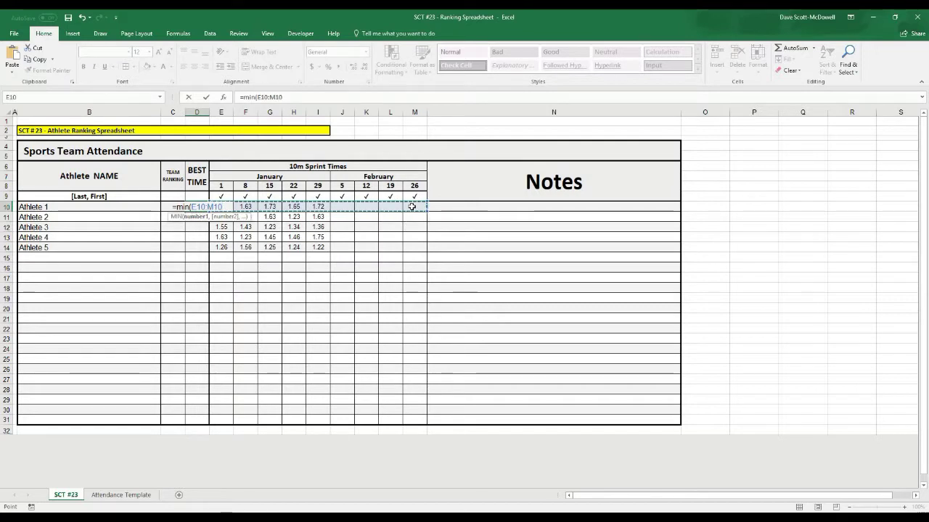
key("Return")
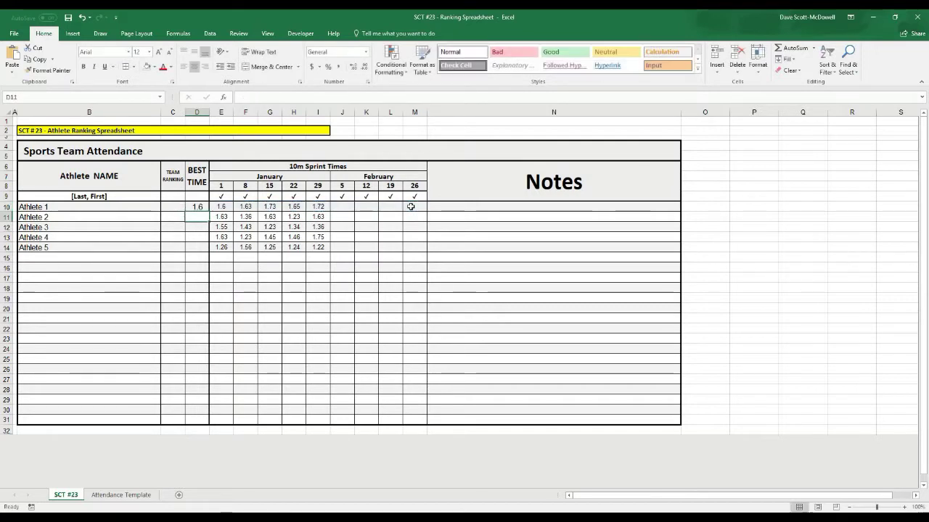
Fill the best-time formula down to D31, showing 1.6, 1.23, 1.23, 1.23, 1.22
left_click(222, 207)
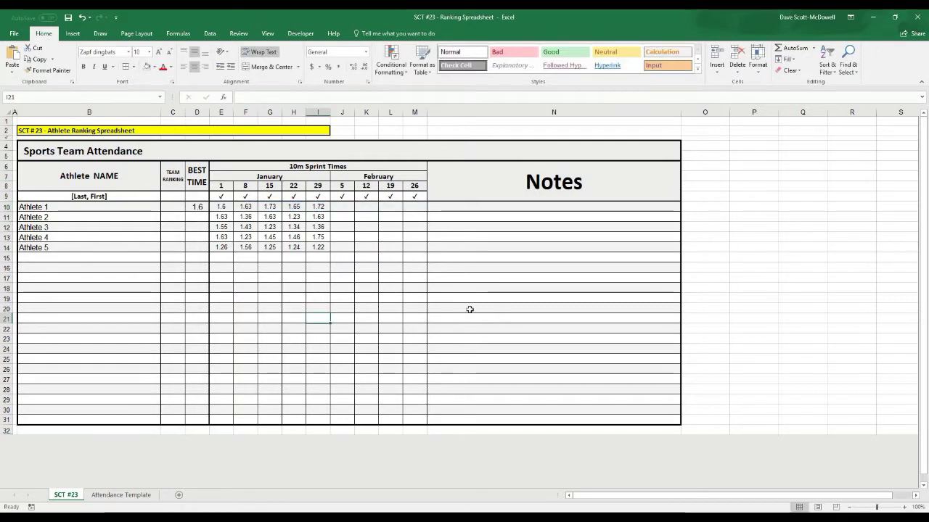
left_click(195, 208)
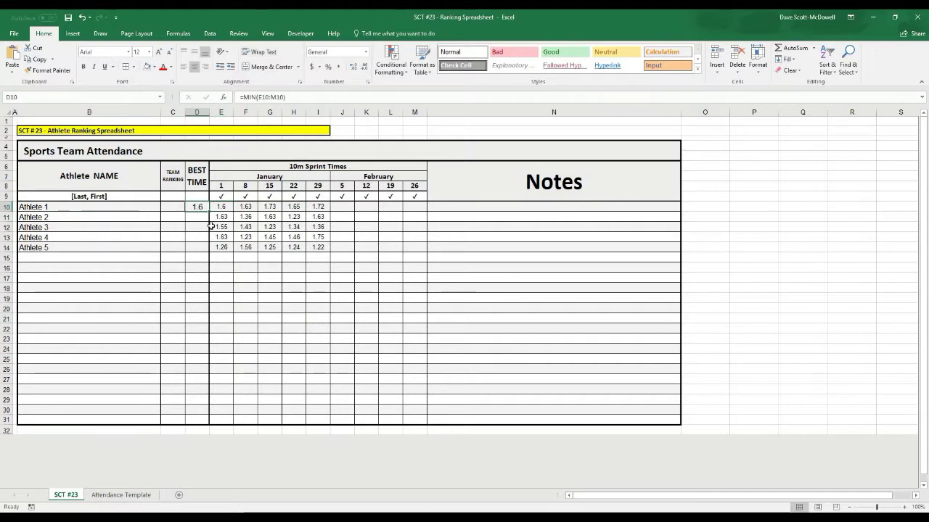
left_click_drag(207, 211, 299, 351)
left_click(366, 328)
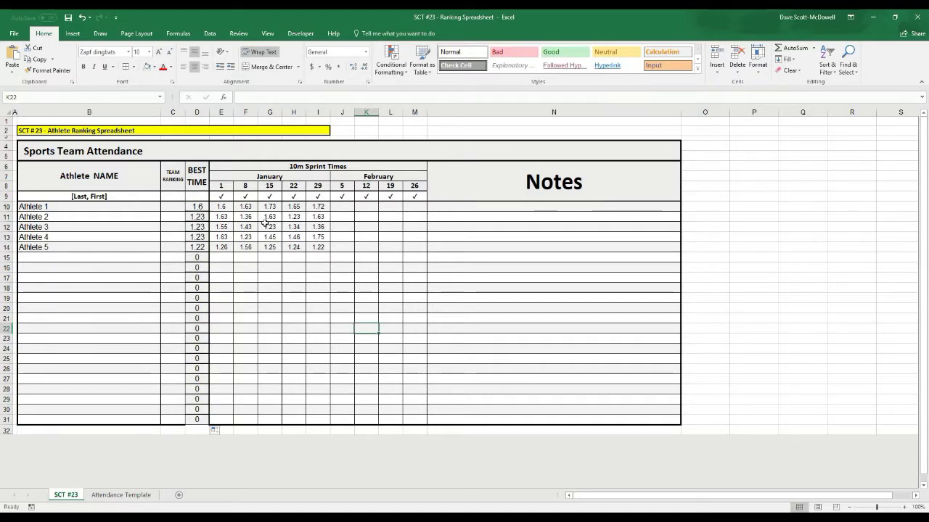
Rewrite D10 as =IF(MIN(E10:M10)=0,"",MIN(E10:M10)), accepting Excel's suggested correction
left_click_drag(198, 258, 191, 426)
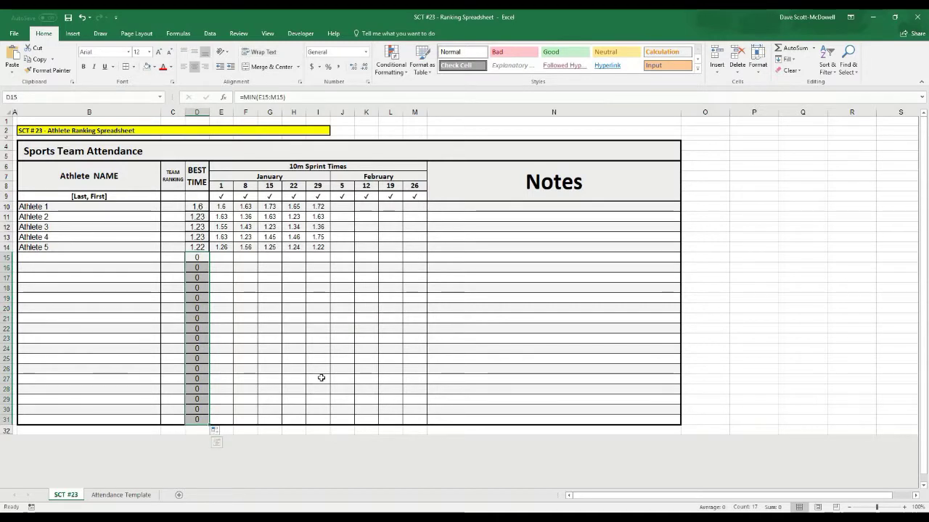
left_click(291, 347)
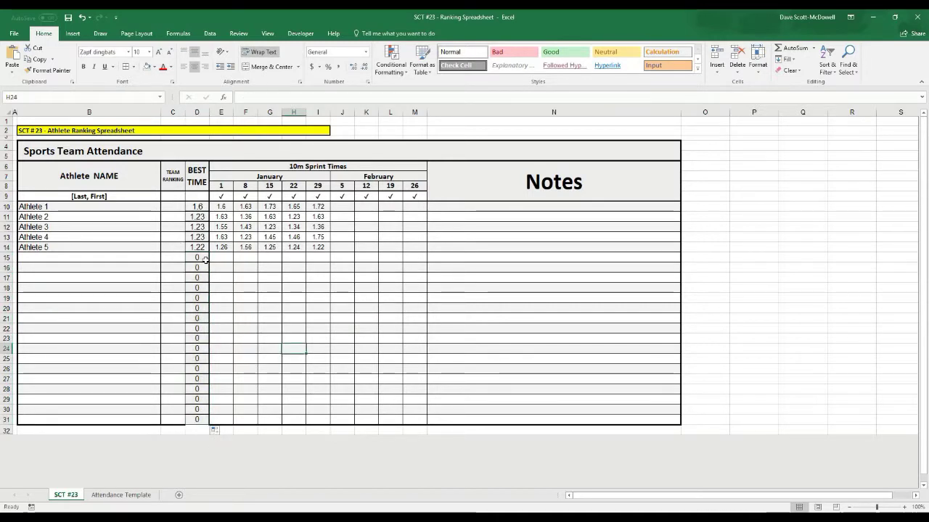
left_click(201, 207)
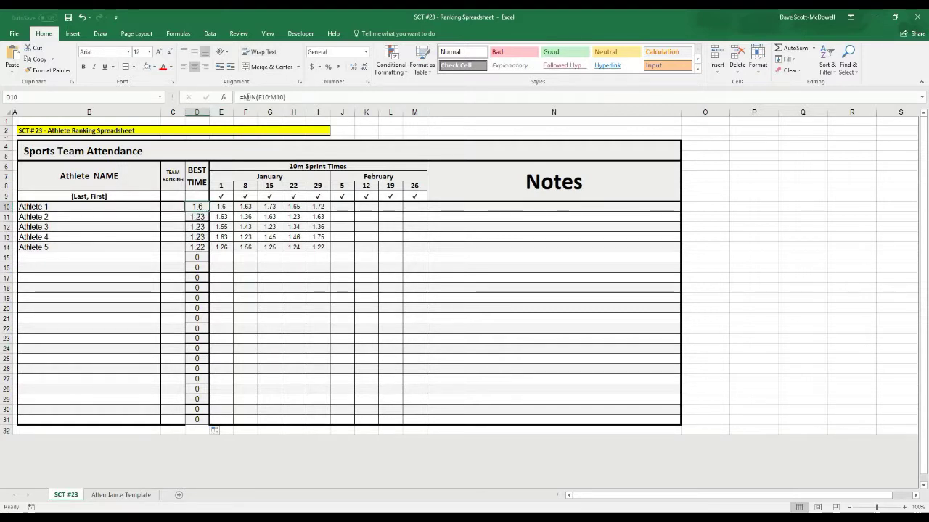
left_click(274, 95)
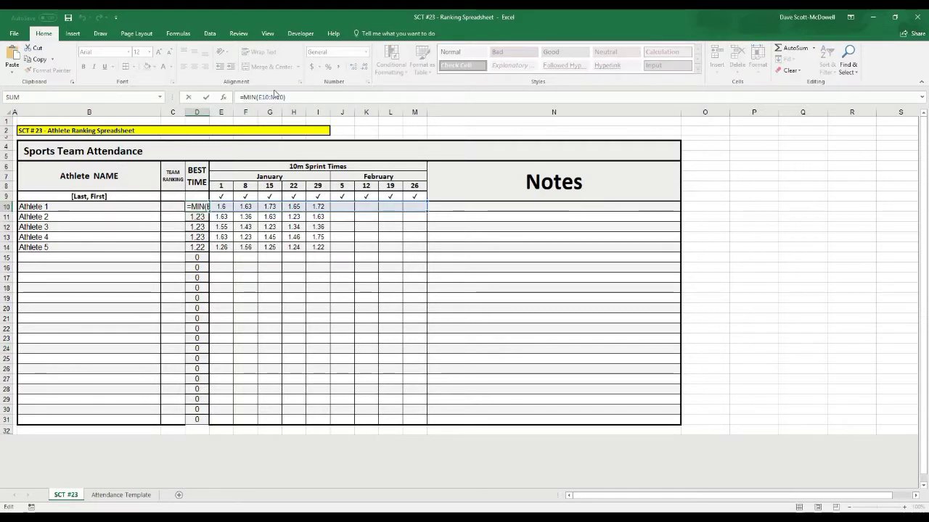
type("if(")
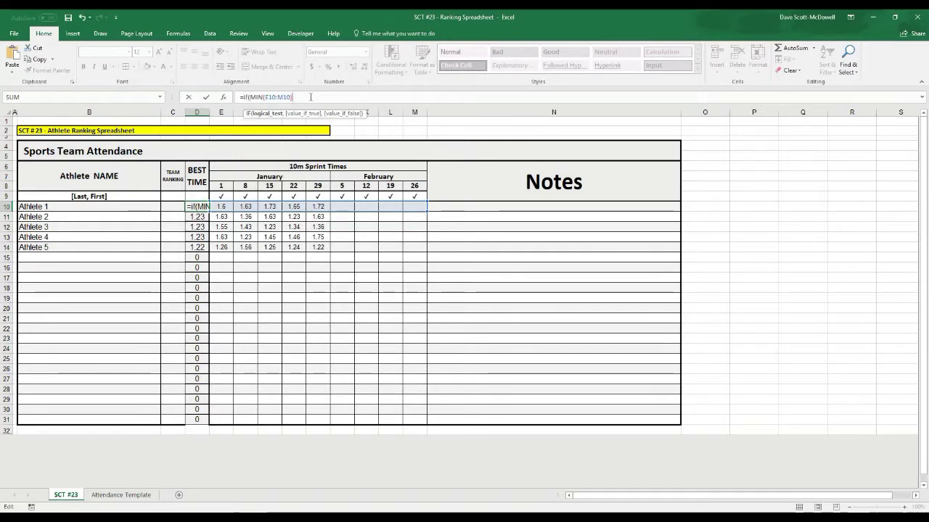
type("=0")
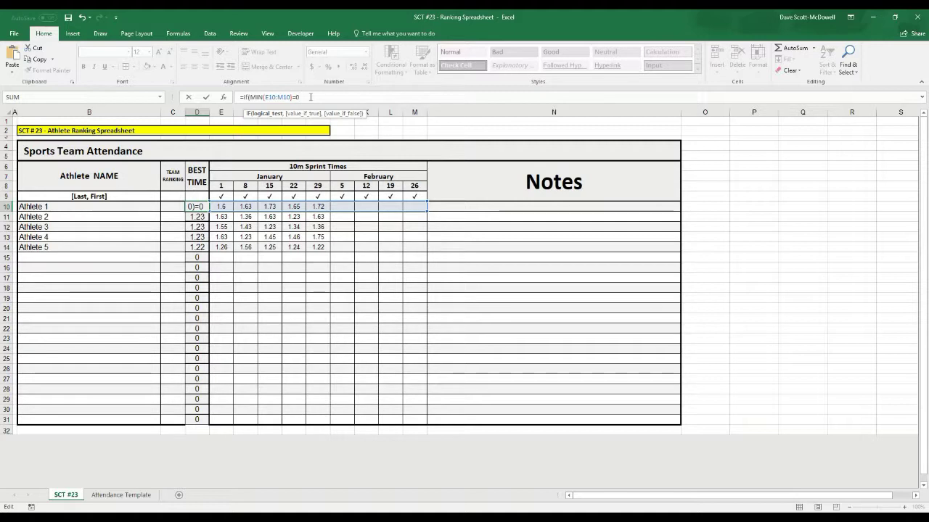
type(",")
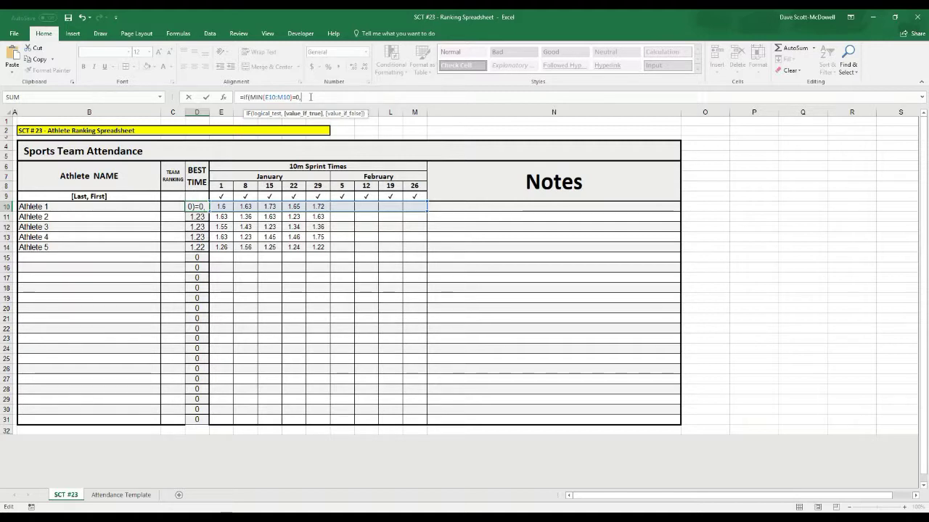
type("\"\"")
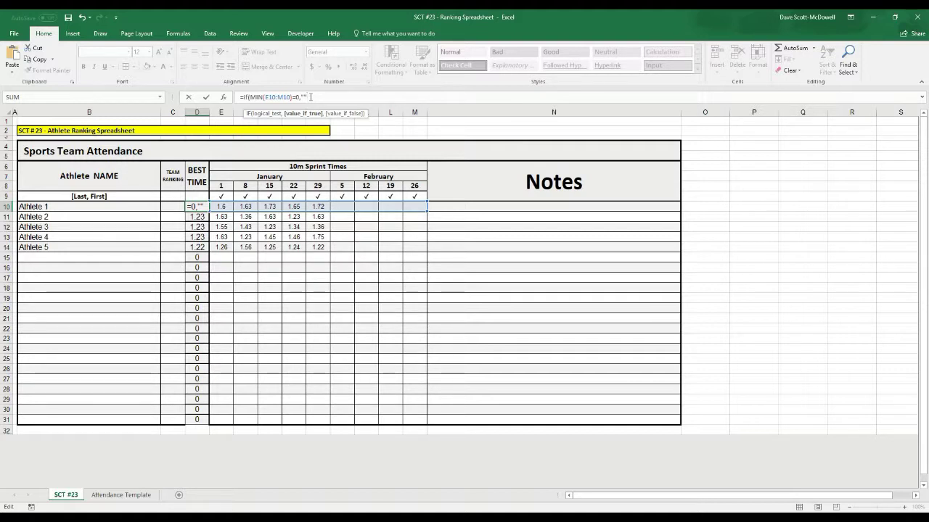
type(",")
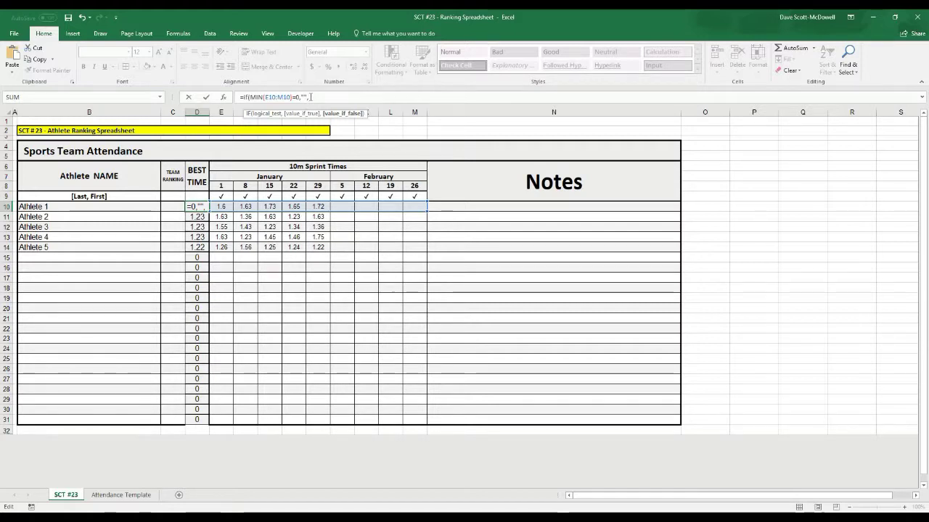
type("min(")
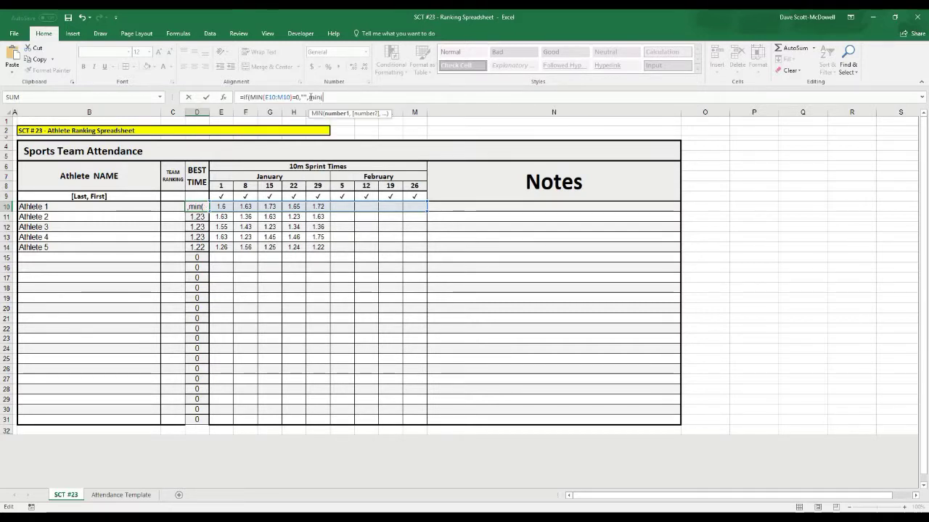
left_click_drag(221, 206, 404, 209)
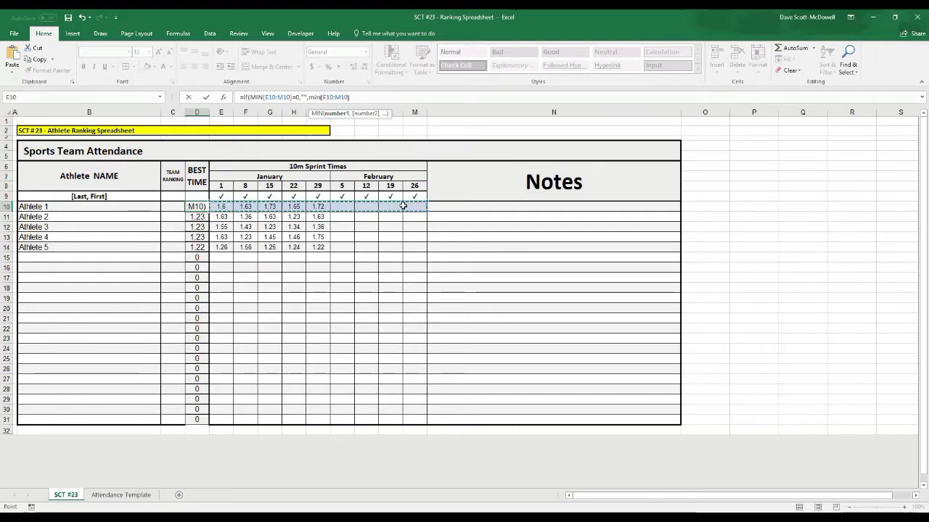
type(")")
key("Return")
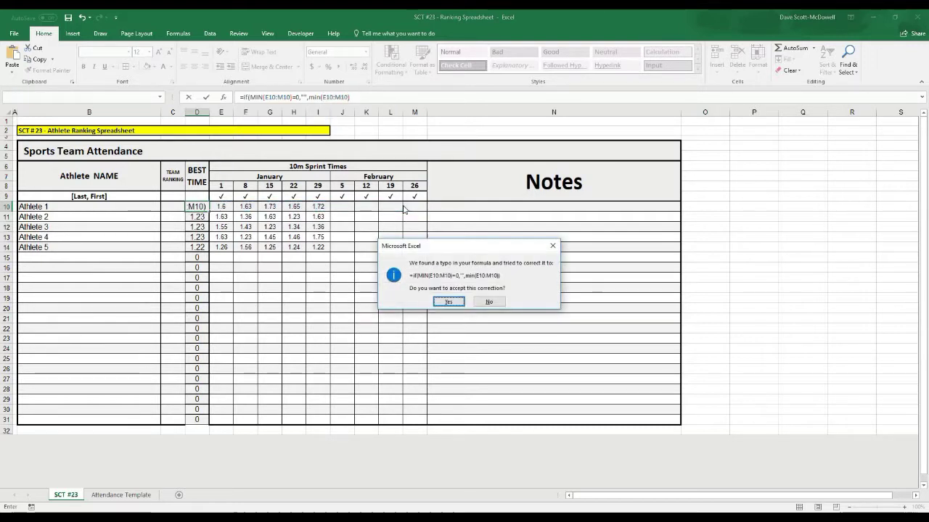
left_click(447, 302)
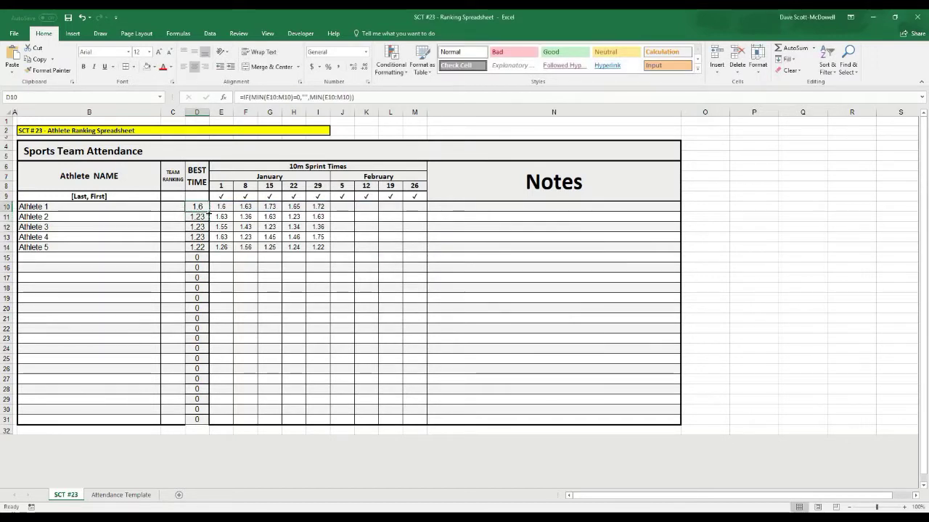
Fill the revised best-time formula down to D31 so empty rows stay blank
left_click_drag(208, 207, 212, 423)
left_click(366, 340)
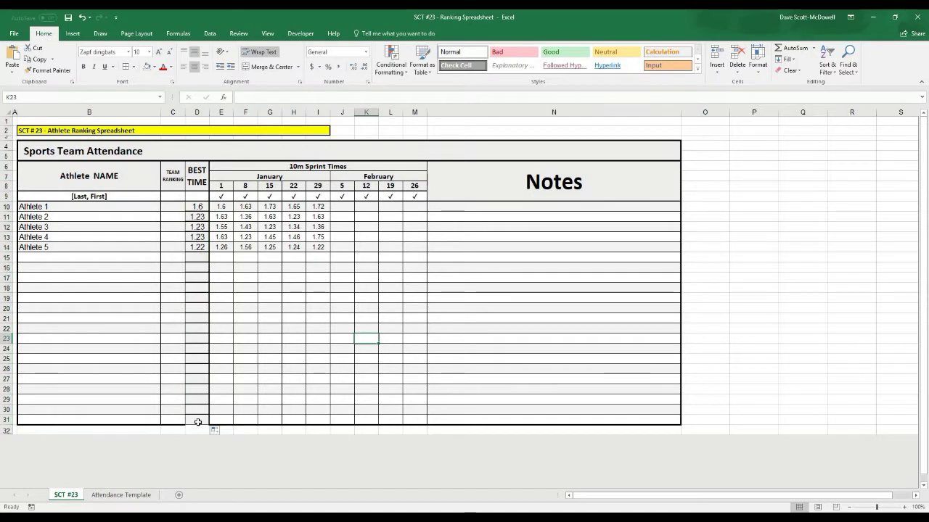
left_click(339, 310)
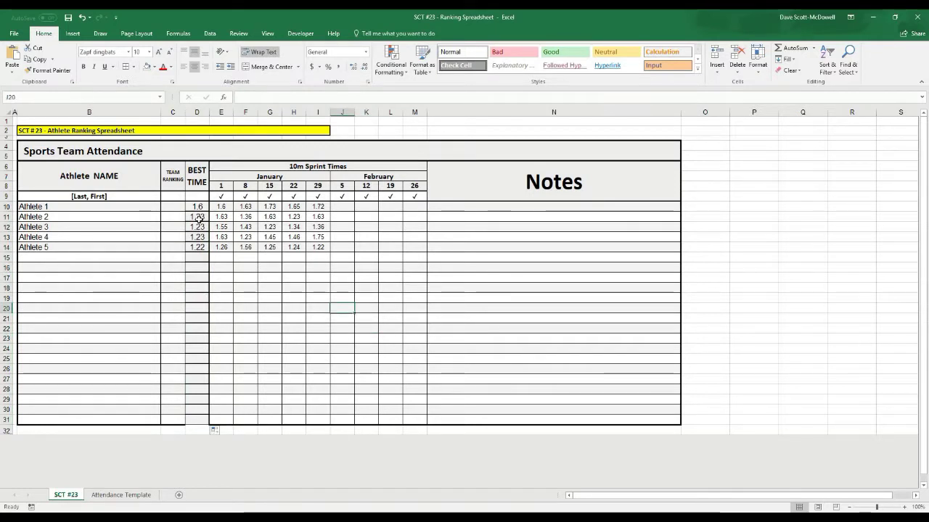
left_click(199, 206)
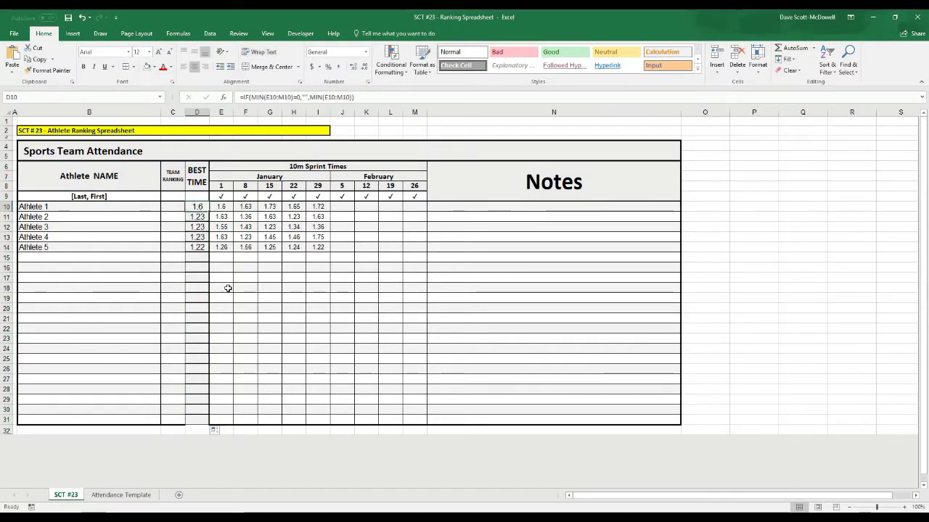
left_click(322, 303)
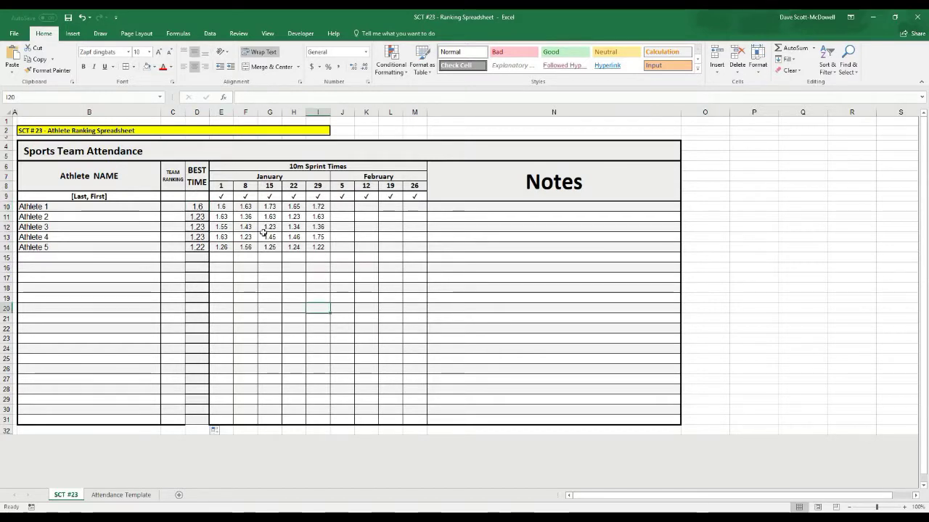
Enter =RANK(D10,D10:D31,1) in C10 to rank Athlete 1's best time ascending
left_click(174, 207)
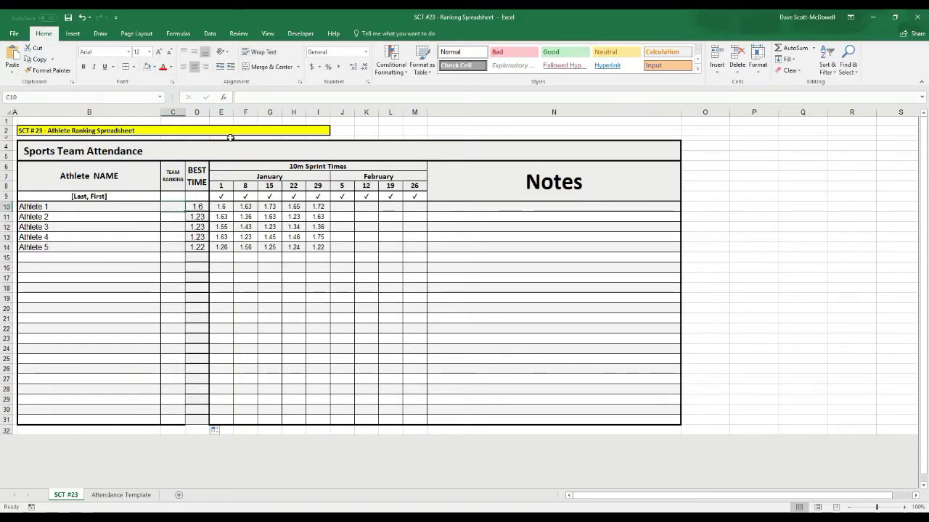
left_click(244, 97)
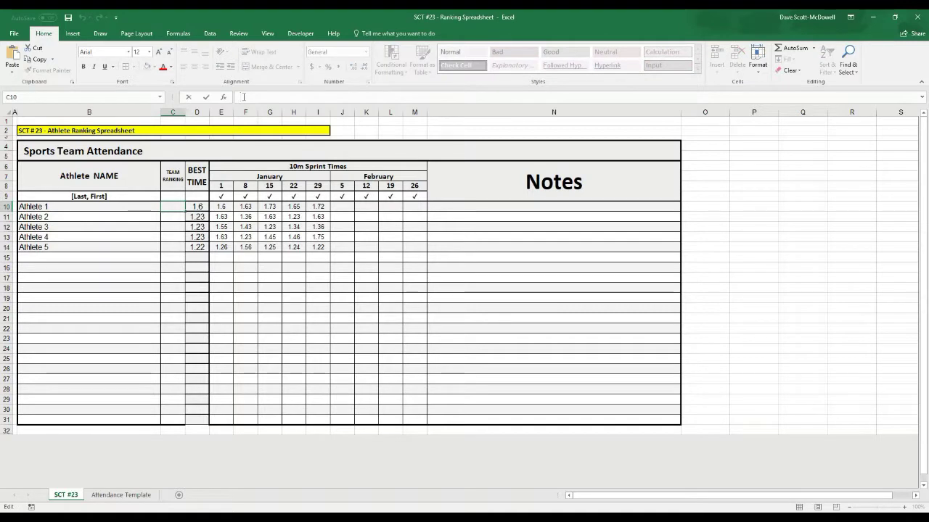
type("=")
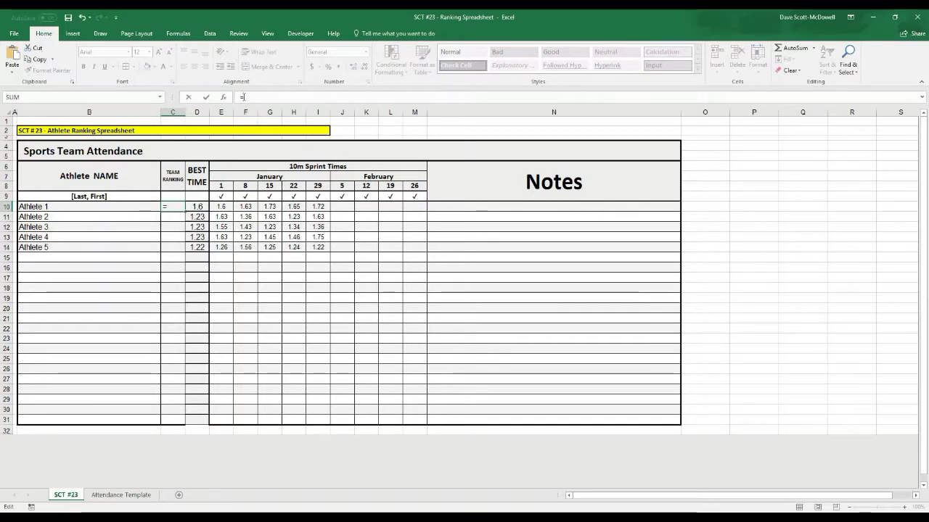
type("rank")
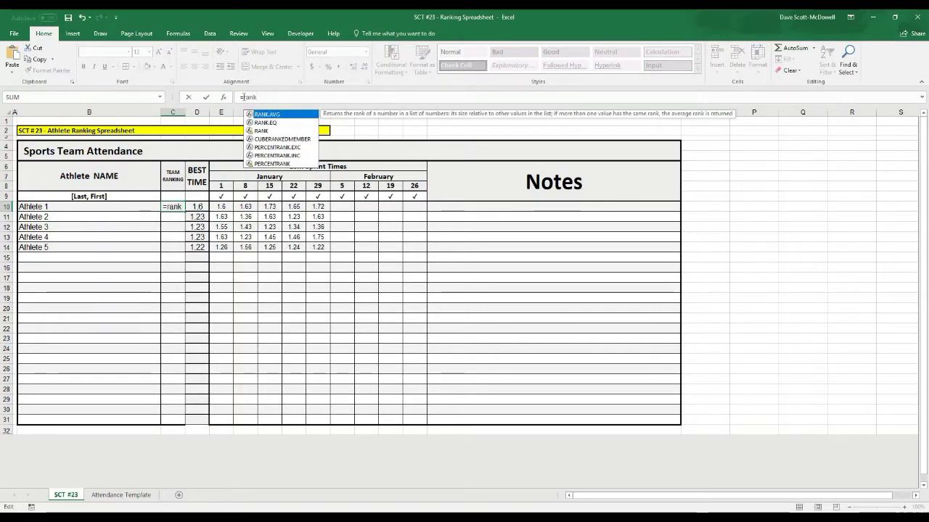
type("(")
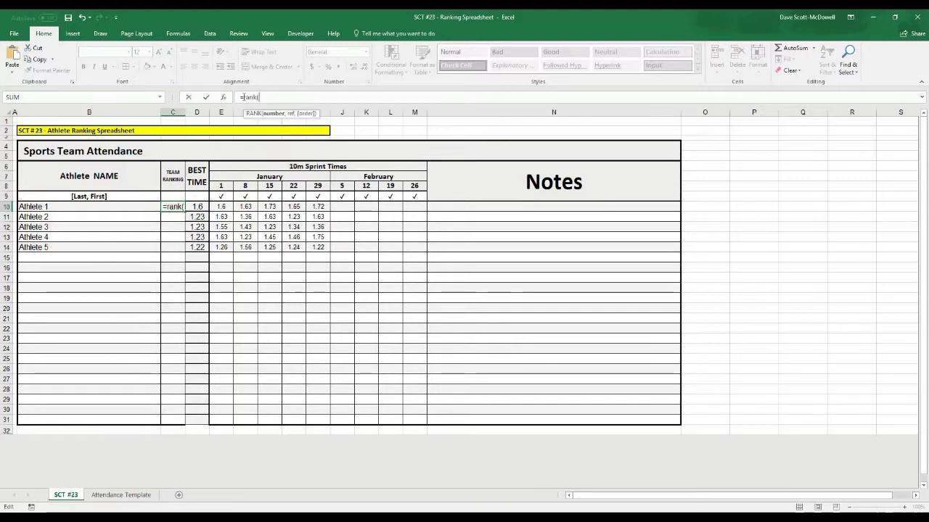
left_click(200, 207)
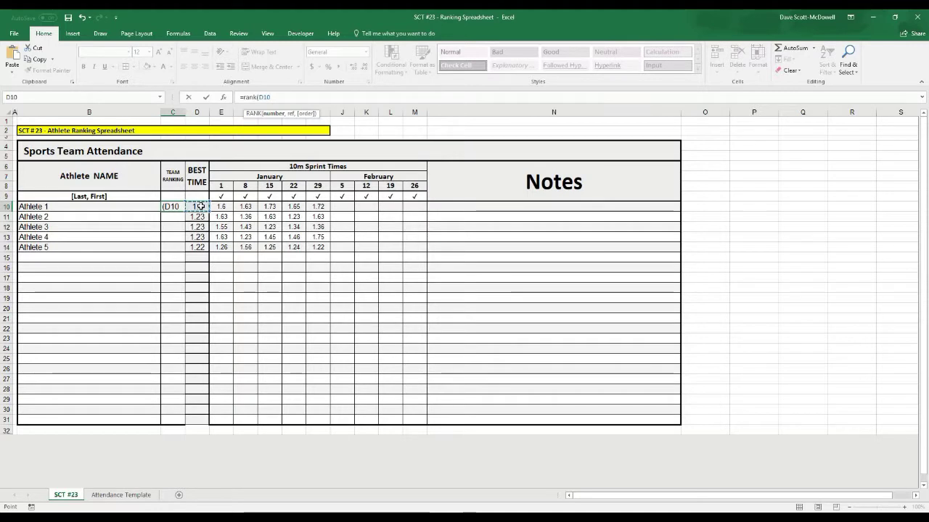
type(",")
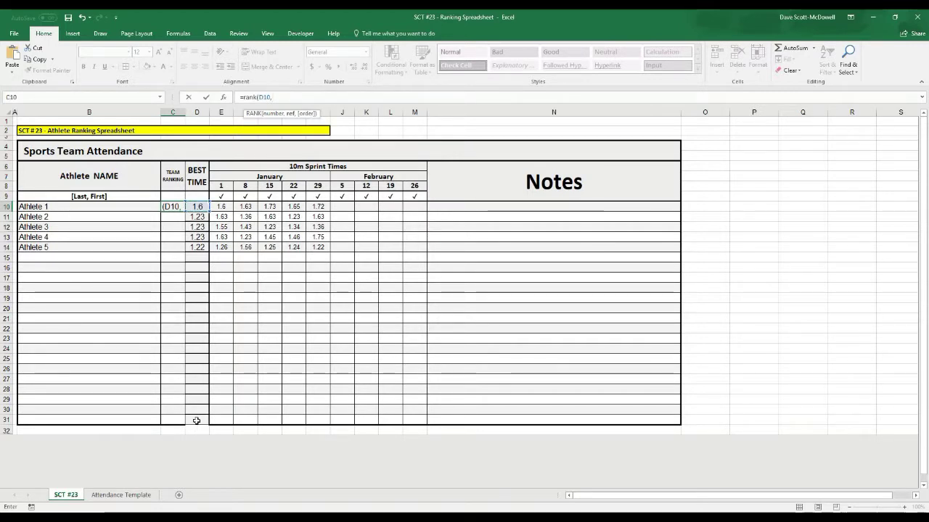
left_click_drag(195, 421, 204, 206)
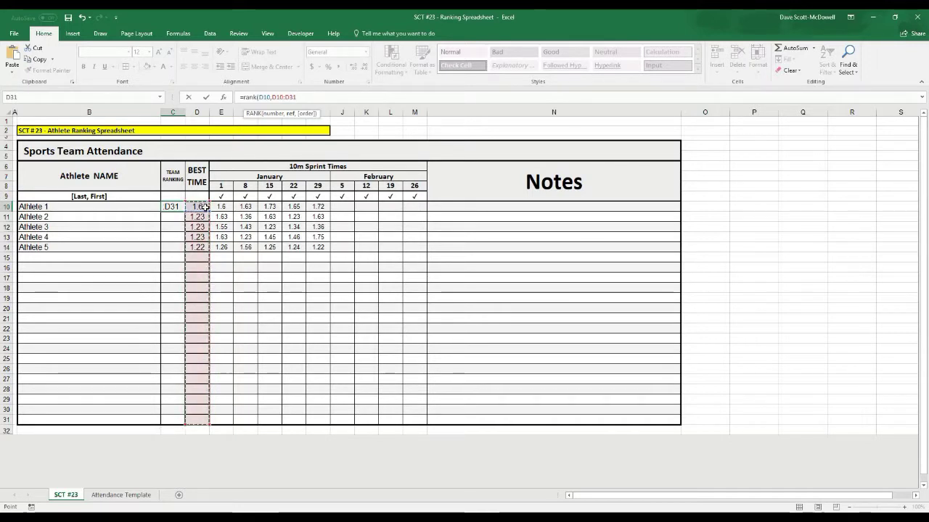
type(",")
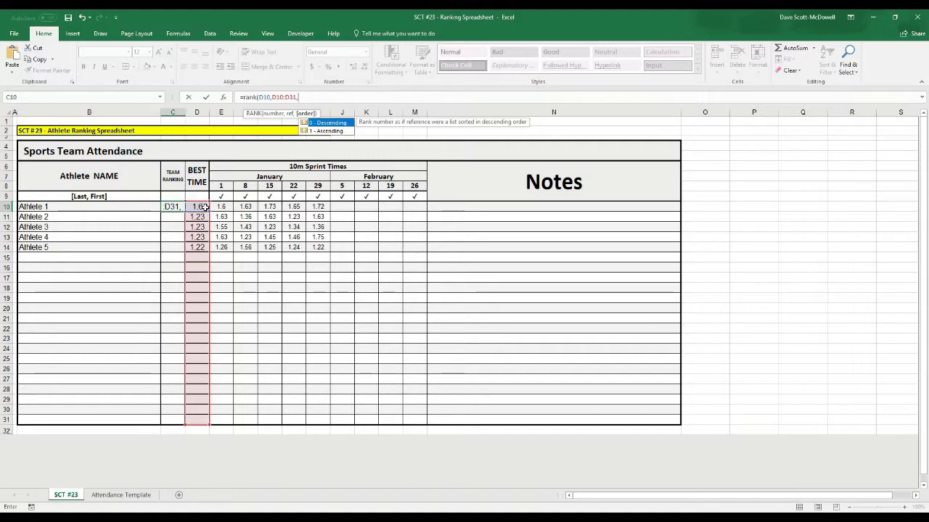
type(")")
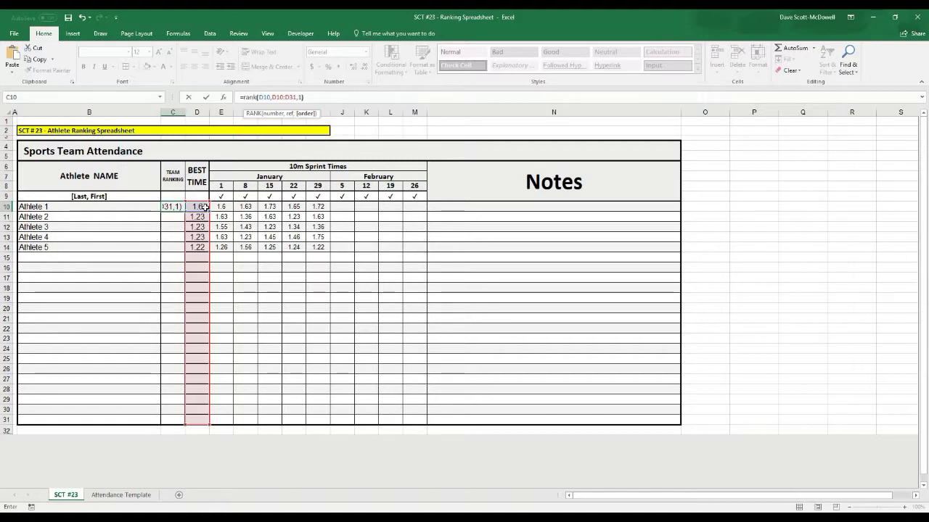
key("Return")
left_click(317, 270)
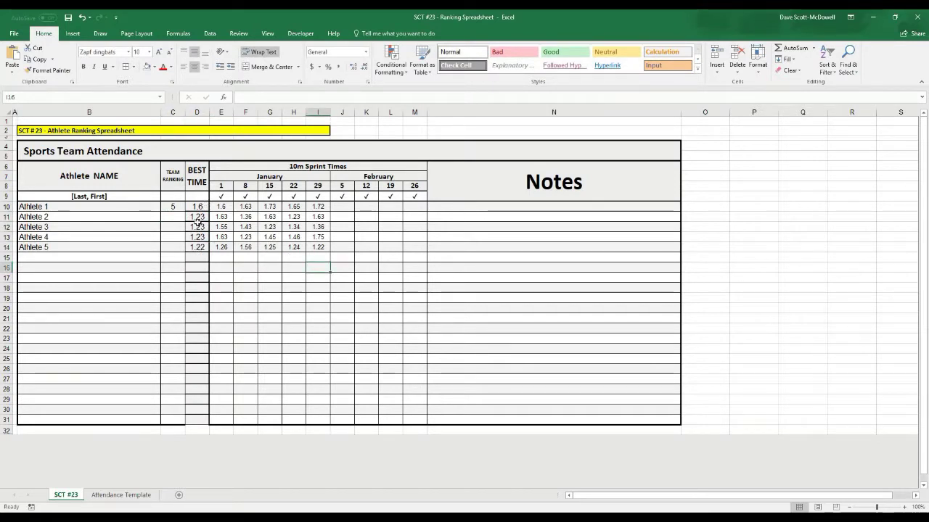
Lock the ranking range in C10 as $D$10:$D$31 using F4
left_click(171, 207)
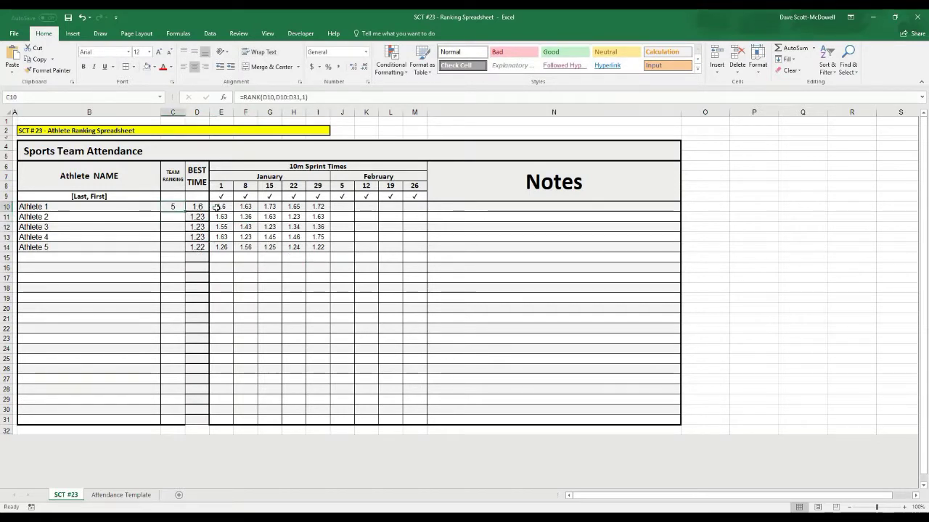
left_click(276, 104)
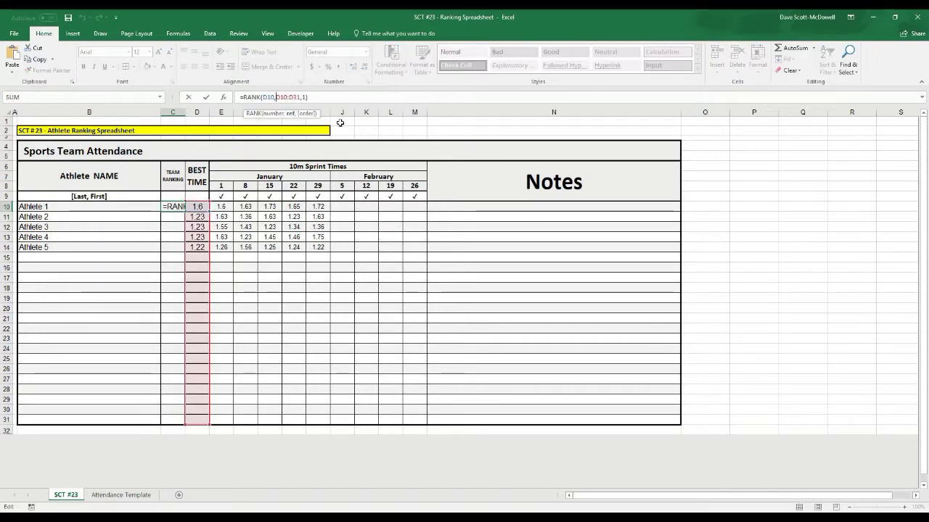
key("F4")
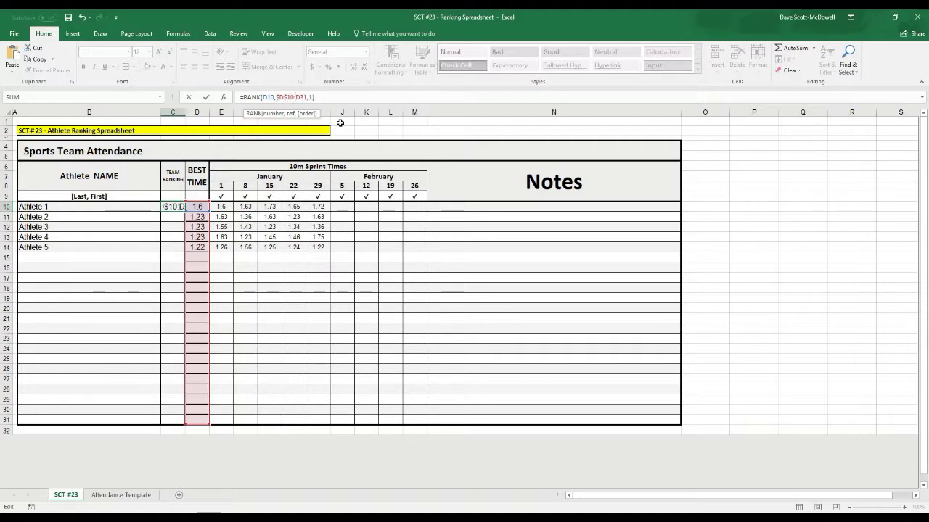
key("F4")
key("Return")
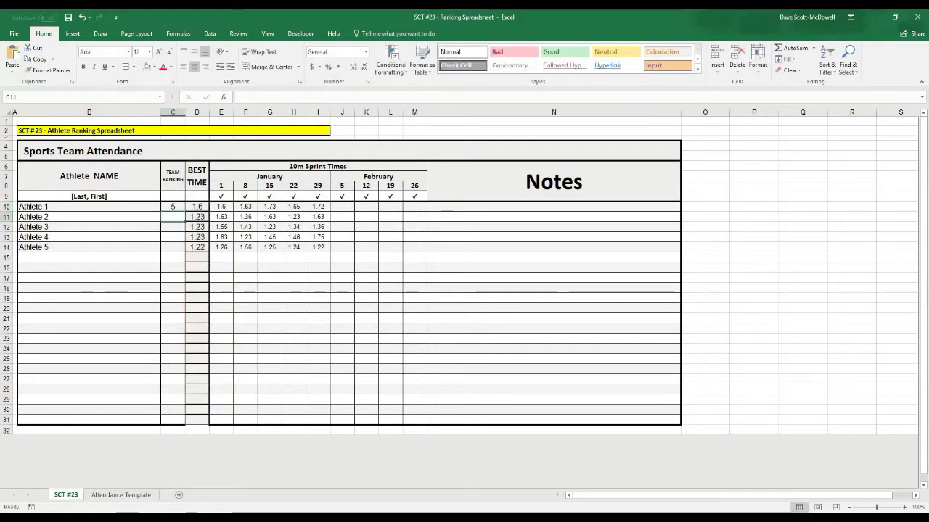
Fill the ranking formula down to C31, giving ranks 5, 2, 2, 2, 1
left_click(174, 207)
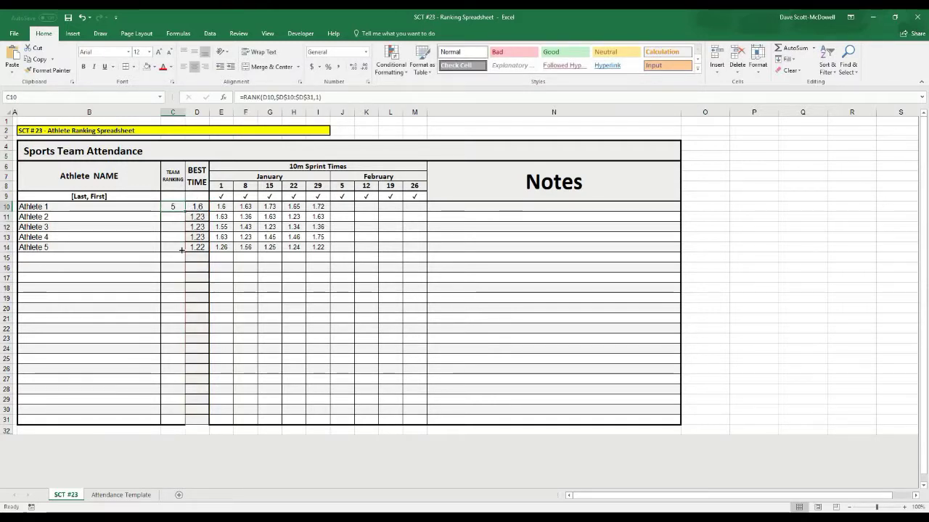
left_click_drag(182, 249, 187, 424)
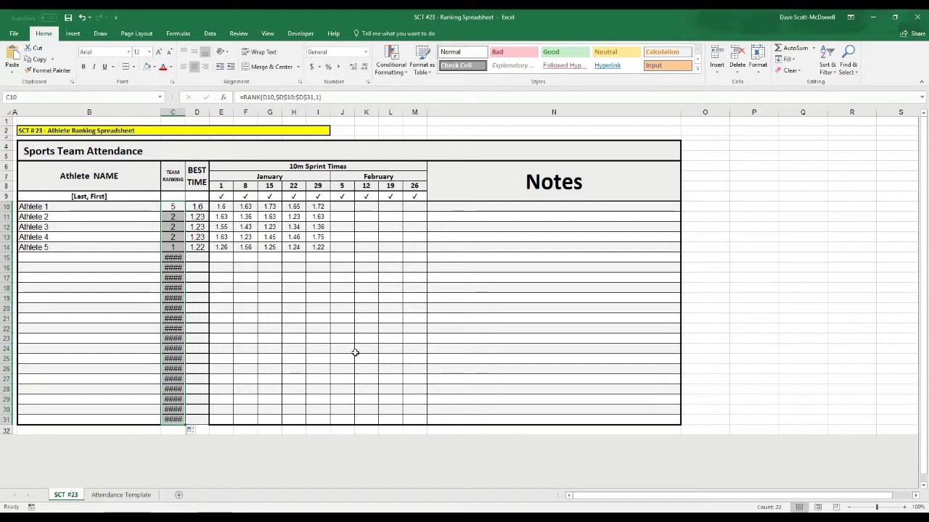
left_click(355, 352)
left_click(176, 255)
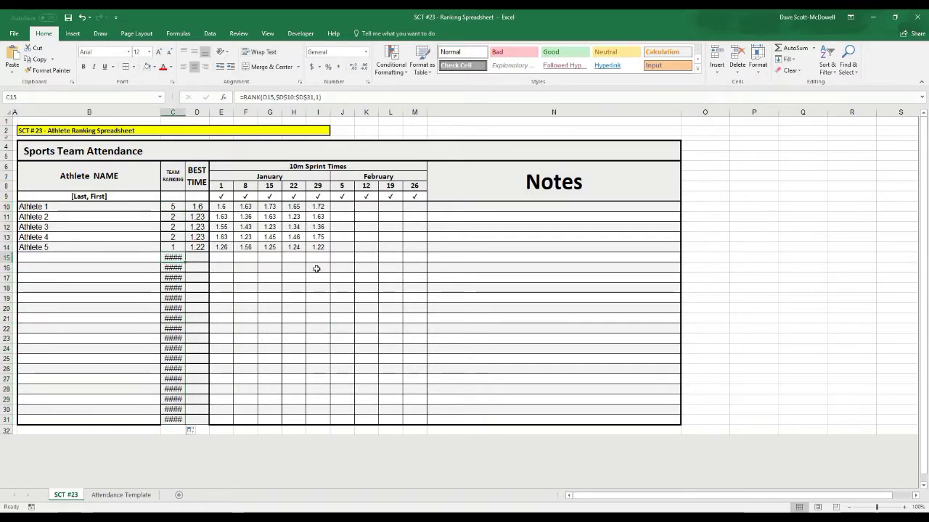
left_click(285, 297)
left_click(245, 268)
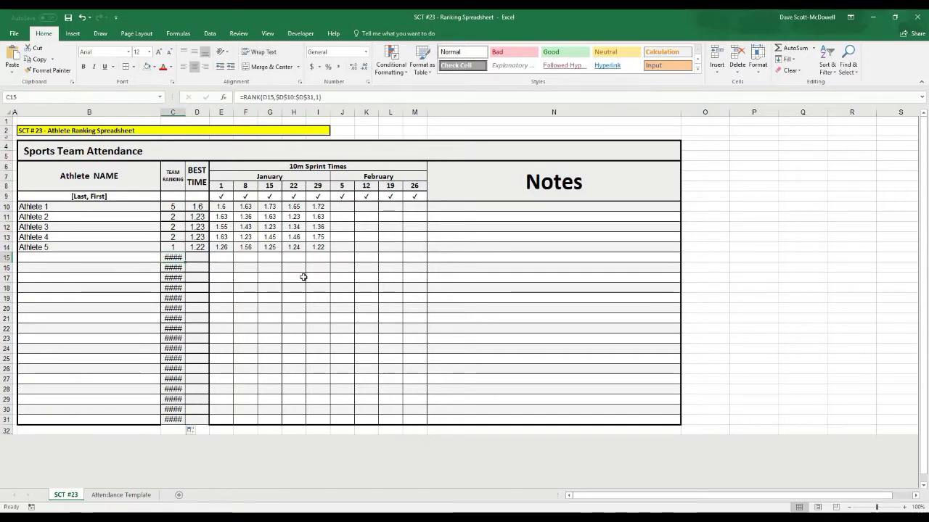
left_click(310, 266)
left_click(177, 206)
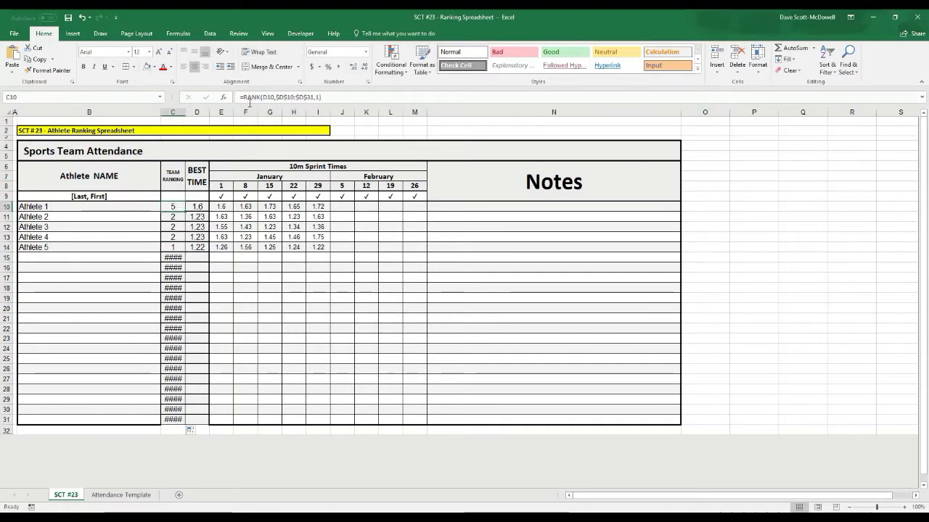
Wrap C10's formula as =IFERROR(RANK(D10,$D$10:$D$31,1),"")
left_click(247, 97)
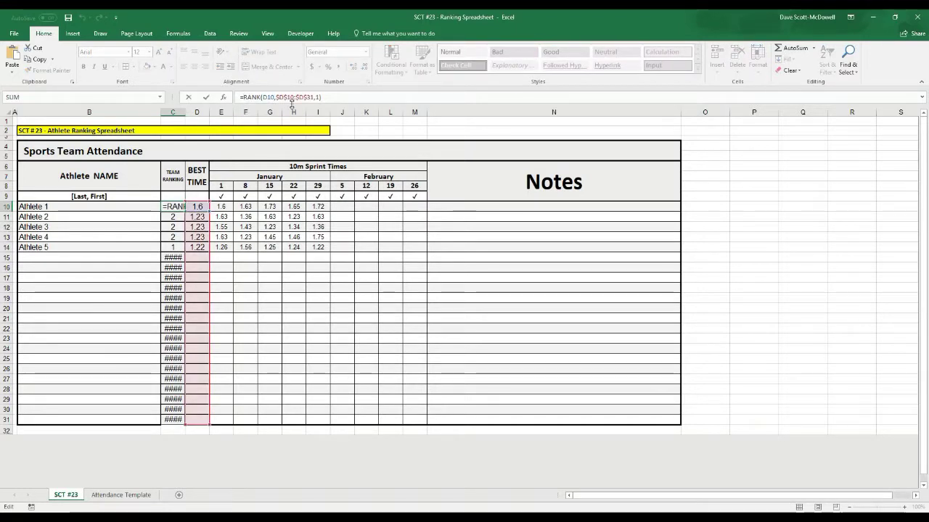
type("Iferror")
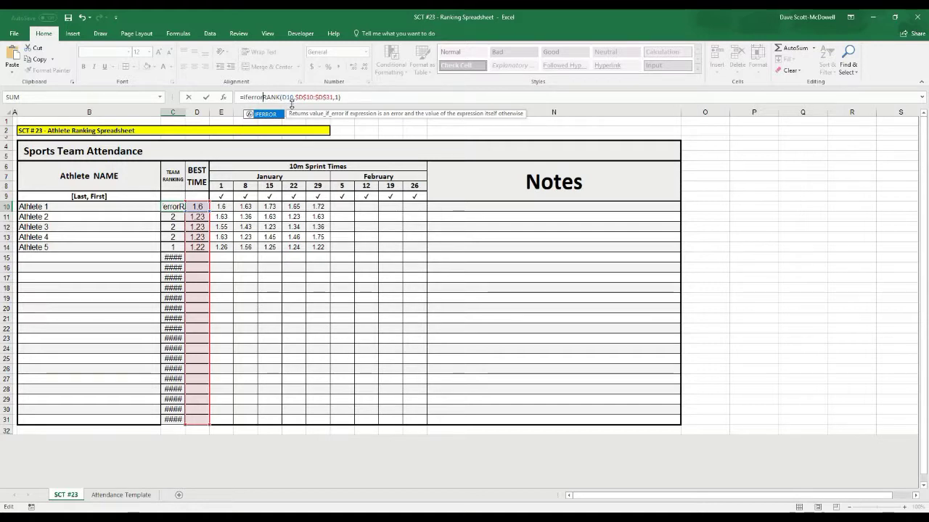
type("(")
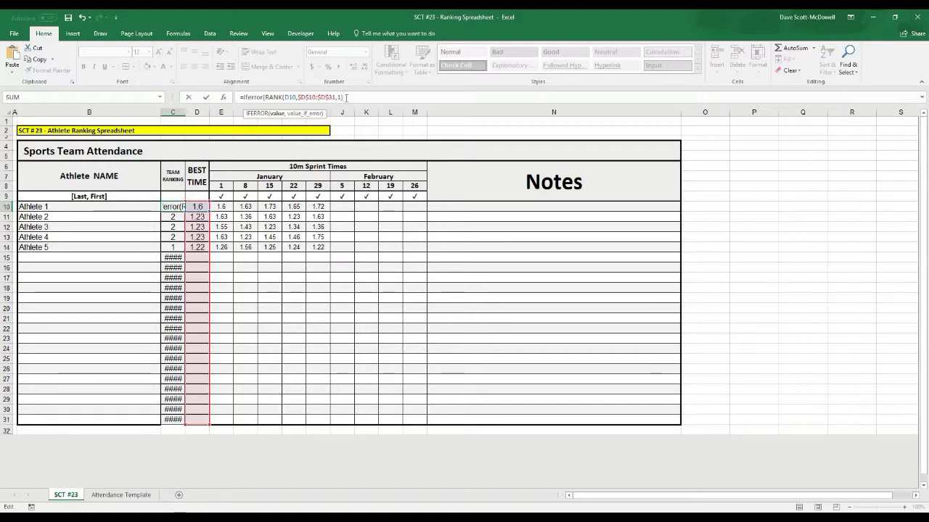
type(",")
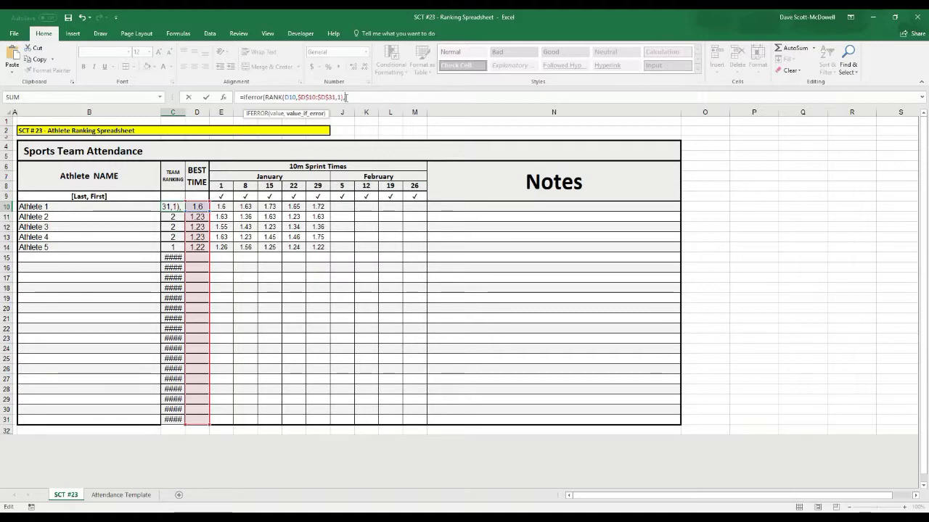
type("\"\"")
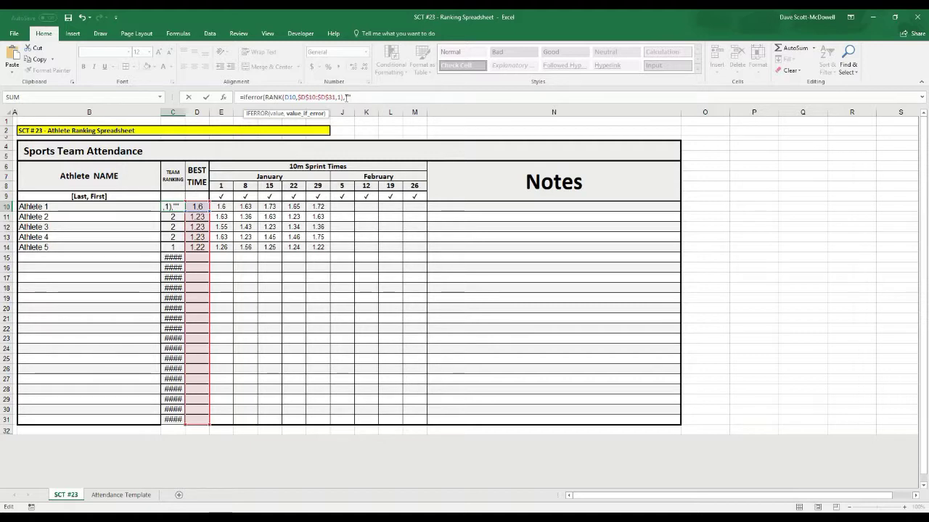
type(")")
key("Return")
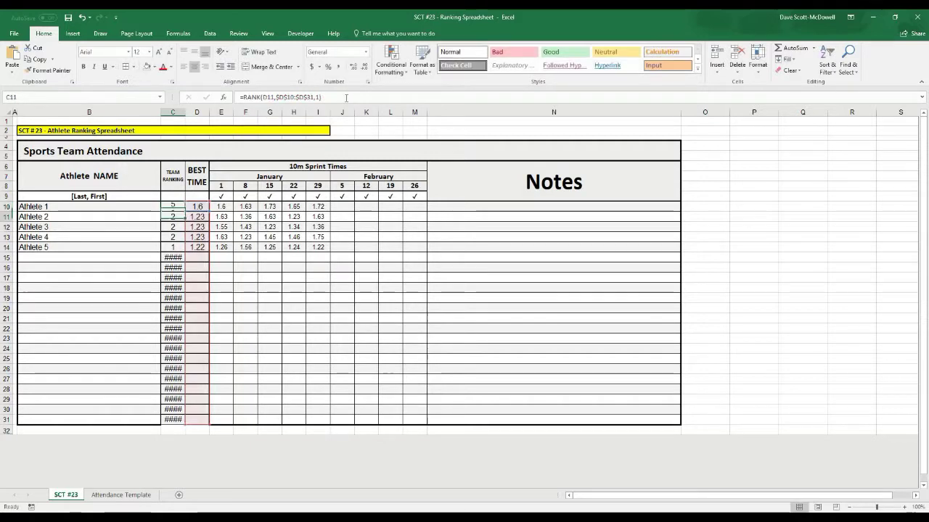
Fill the IFERROR ranking formula down column C to row 31
left_click(173, 207)
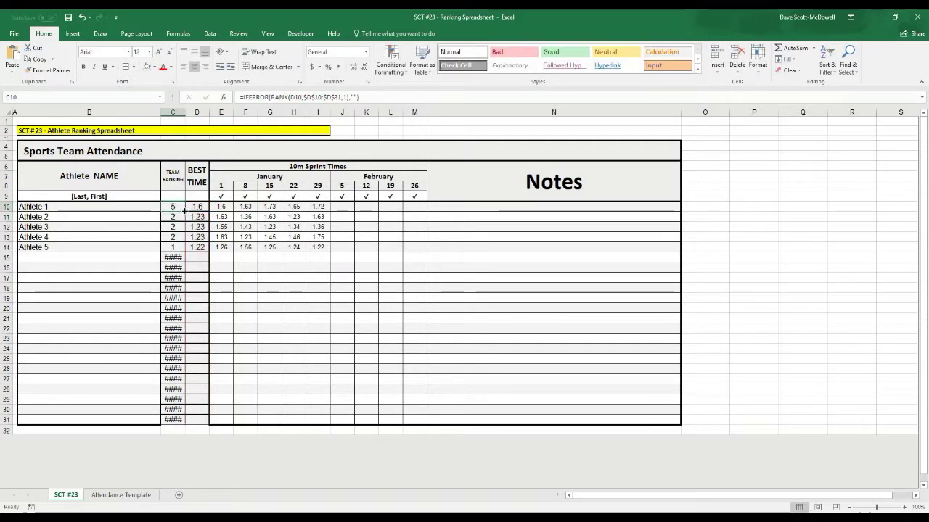
left_click_drag(185, 211, 190, 258)
left_click(318, 368)
left_click(318, 360)
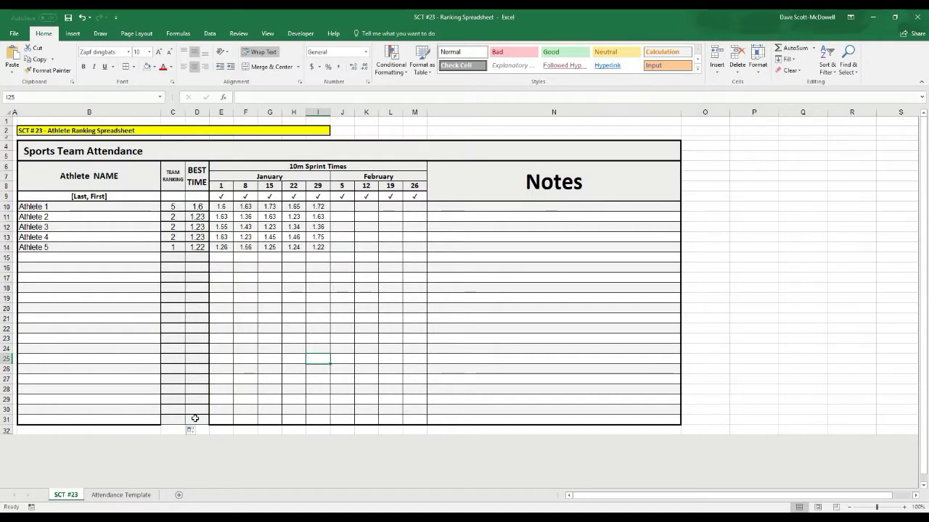
Give C9:D31 thin inside horizontal borders through More Borders
left_click_drag(191, 421, 165, 196)
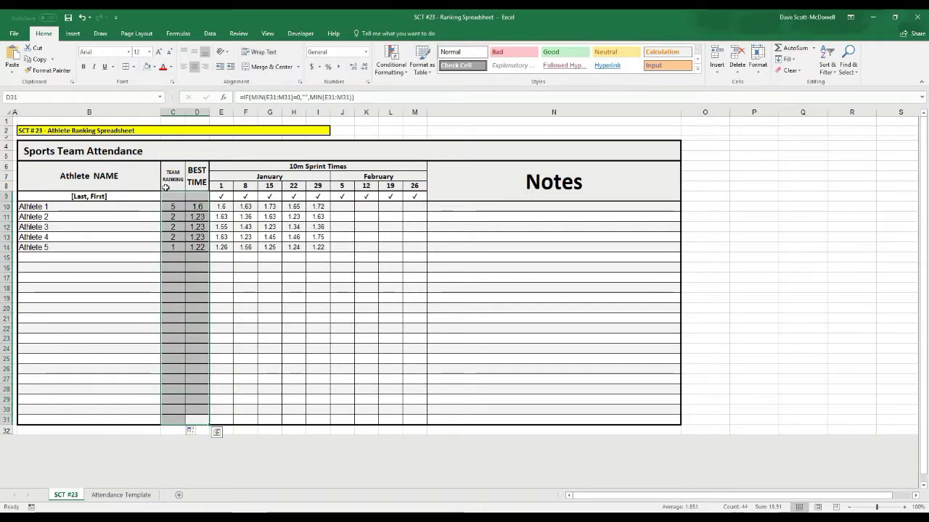
left_click(134, 66)
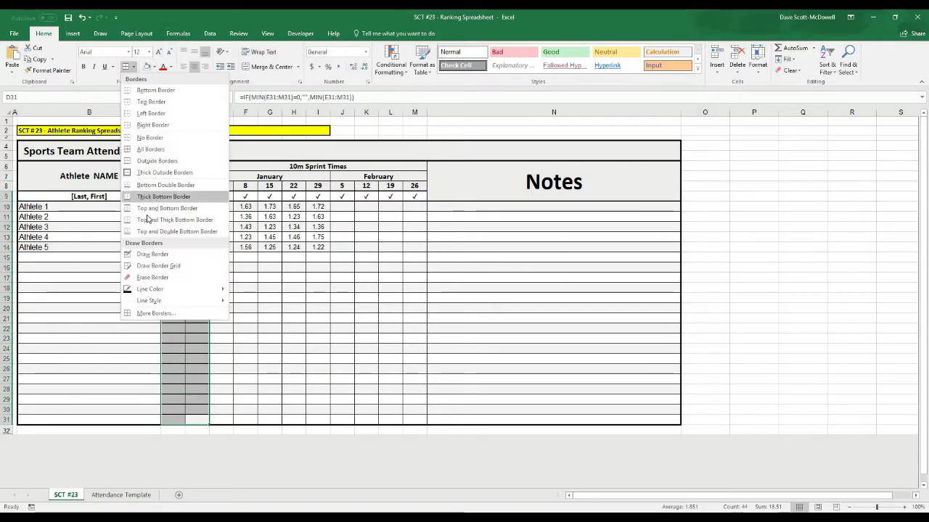
left_click(155, 312)
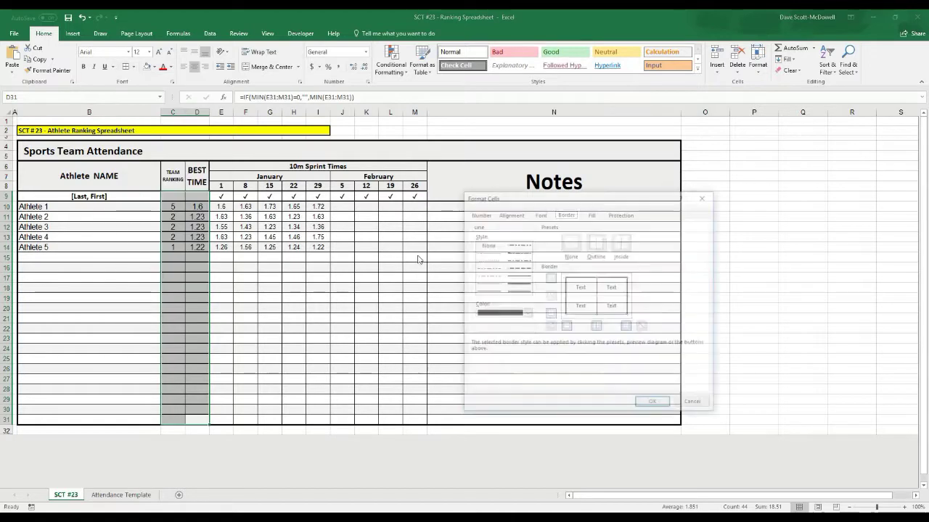
left_click(482, 293)
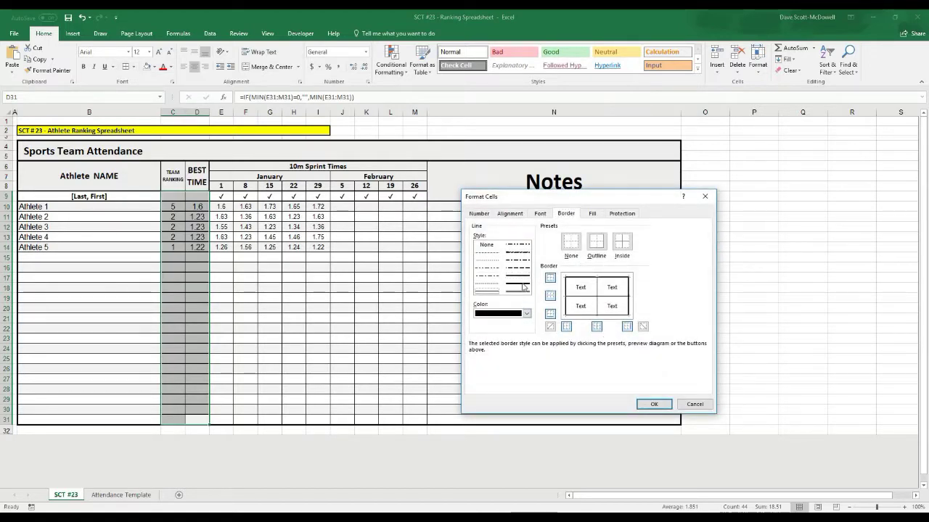
left_click(584, 312)
left_click(653, 404)
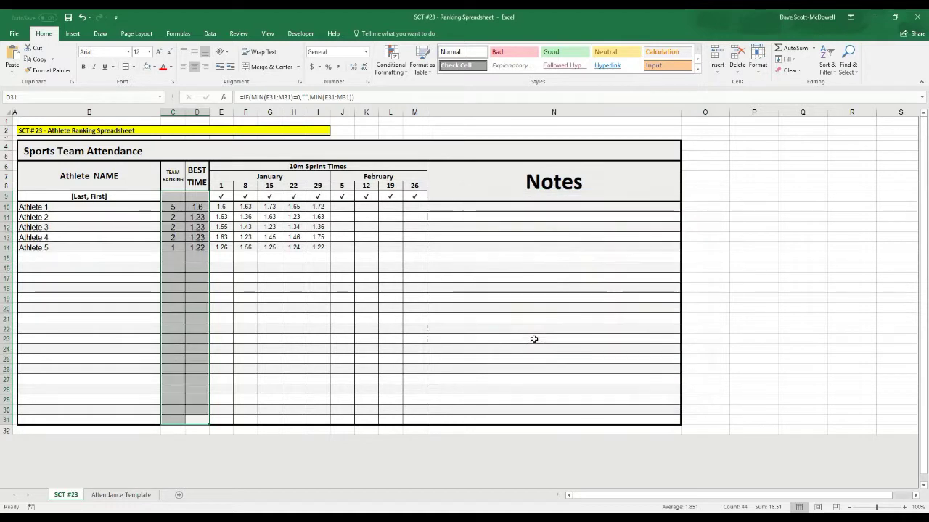
left_click(533, 339)
left_click(294, 339)
left_click(346, 320)
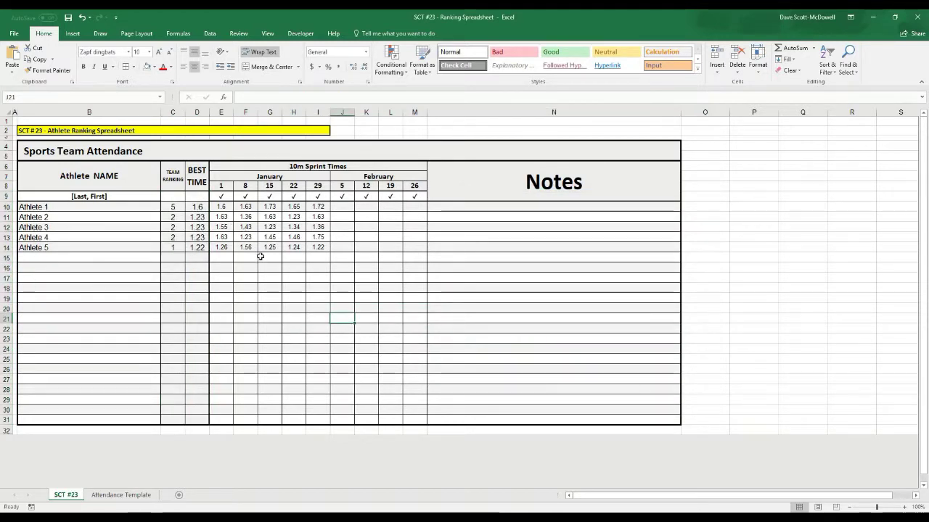
Start a new 'Format only cells that contain' rule on E10:M10 with Cell Value equal to
left_click(222, 207)
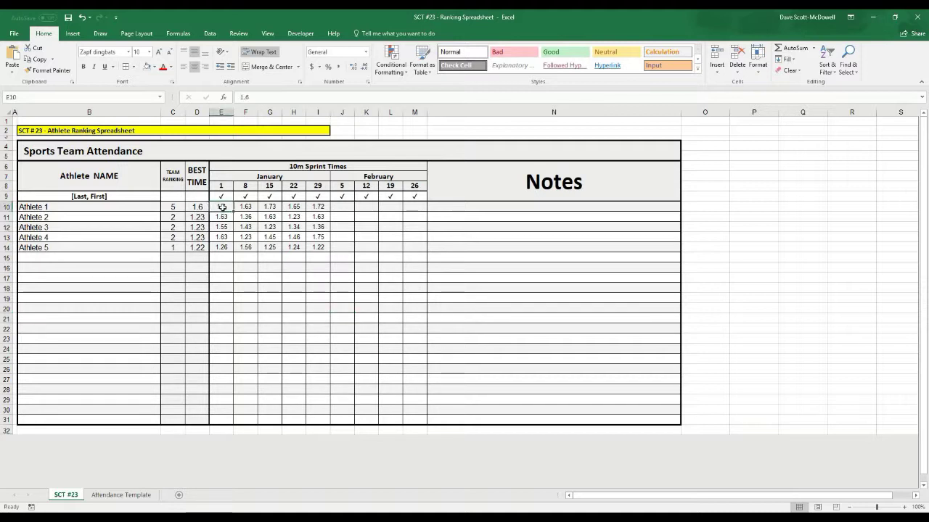
key("Down")
key("Down")
key("Down")
key("Down")
key("Down")
key("Down")
key("Down")
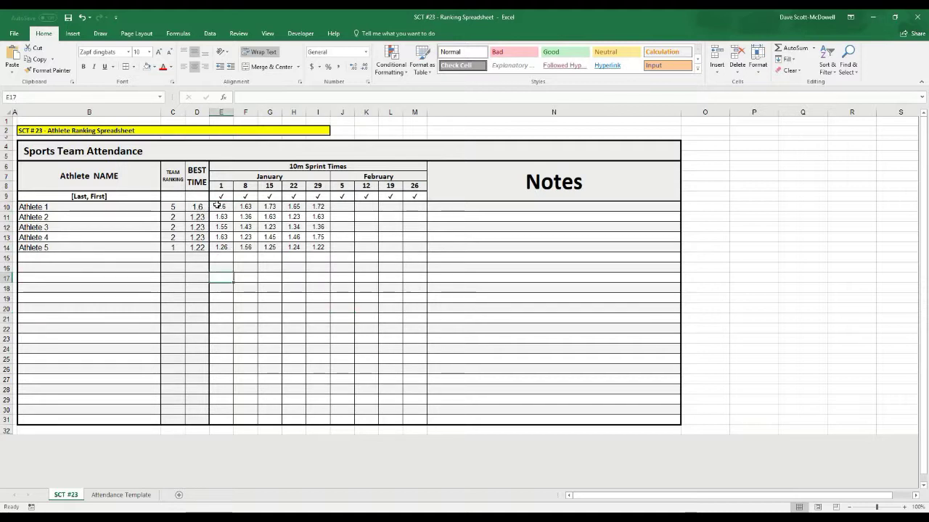
key("Up")
key("Up")
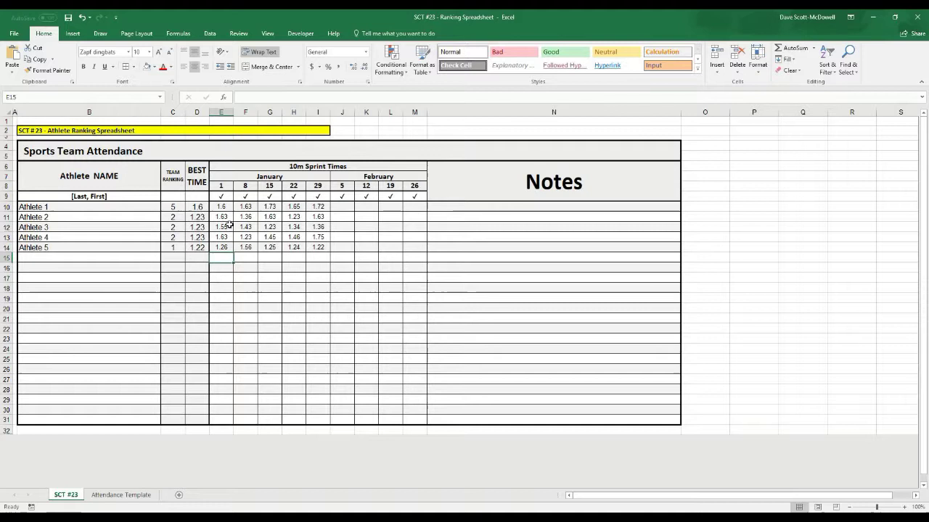
left_click_drag(218, 207, 414, 207)
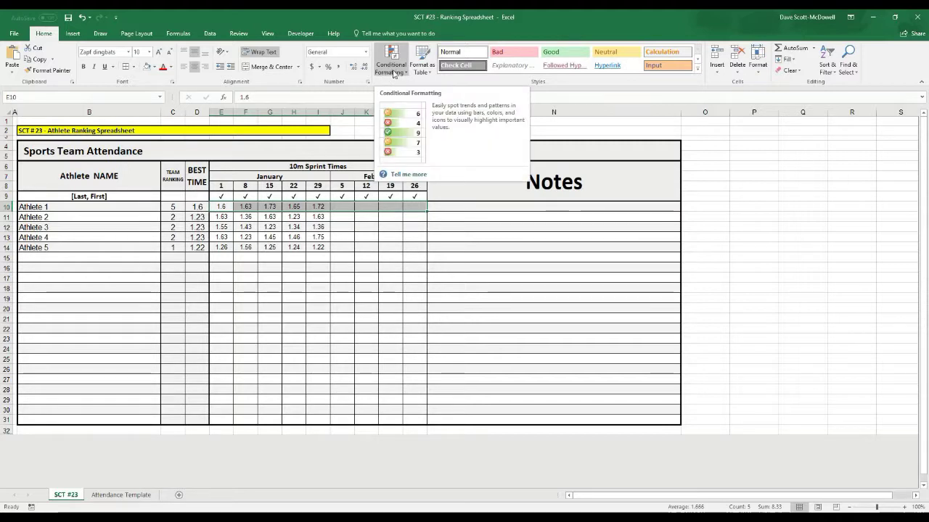
left_click(408, 71)
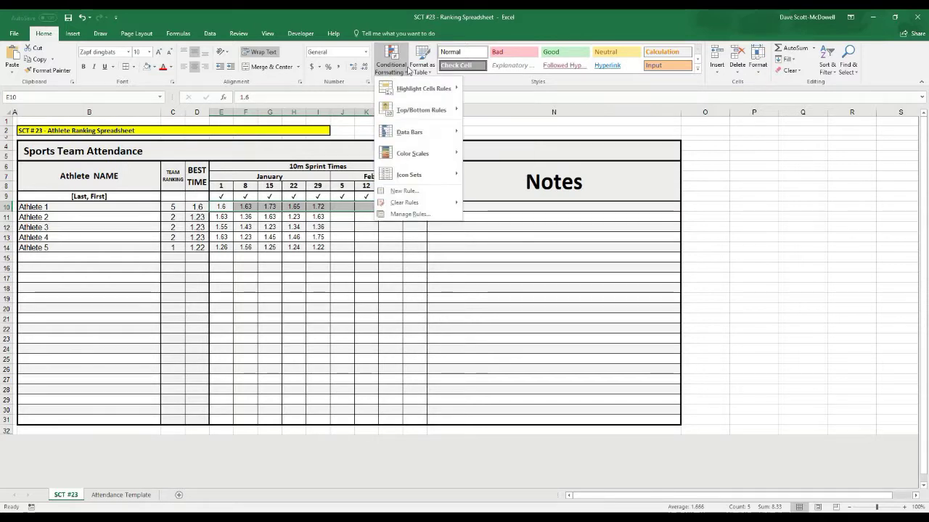
left_click(406, 194)
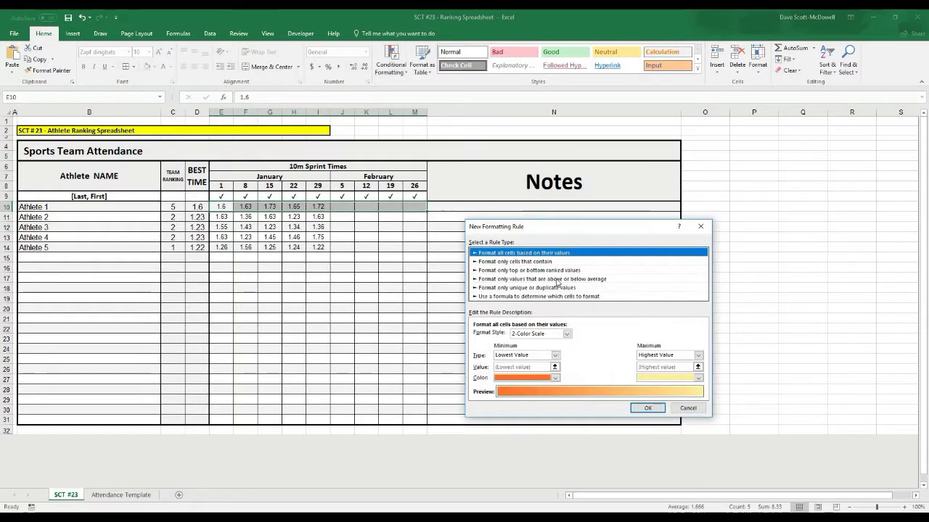
left_click(486, 262)
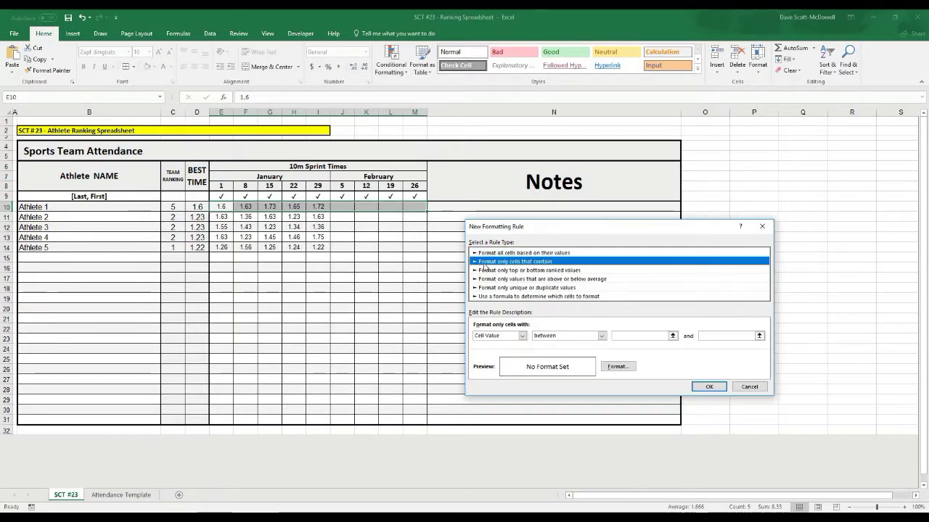
left_click(522, 336)
left_click(524, 336)
left_click(601, 336)
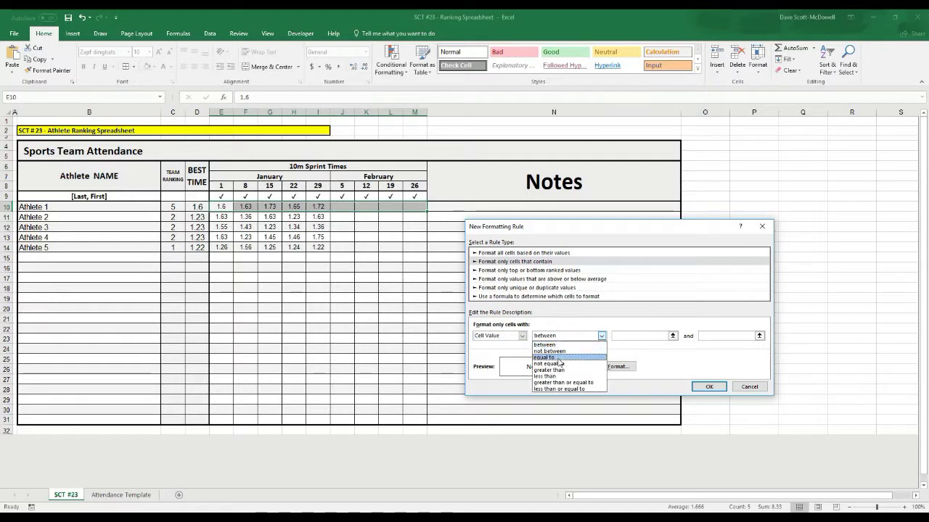
left_click(551, 357)
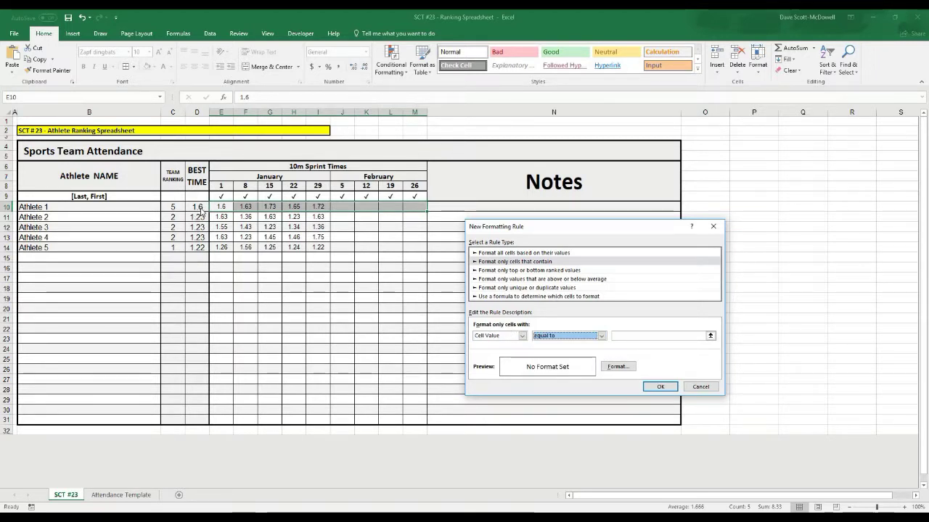
Compare against =$D$10 with a green fill and apply the rule
left_click(707, 336)
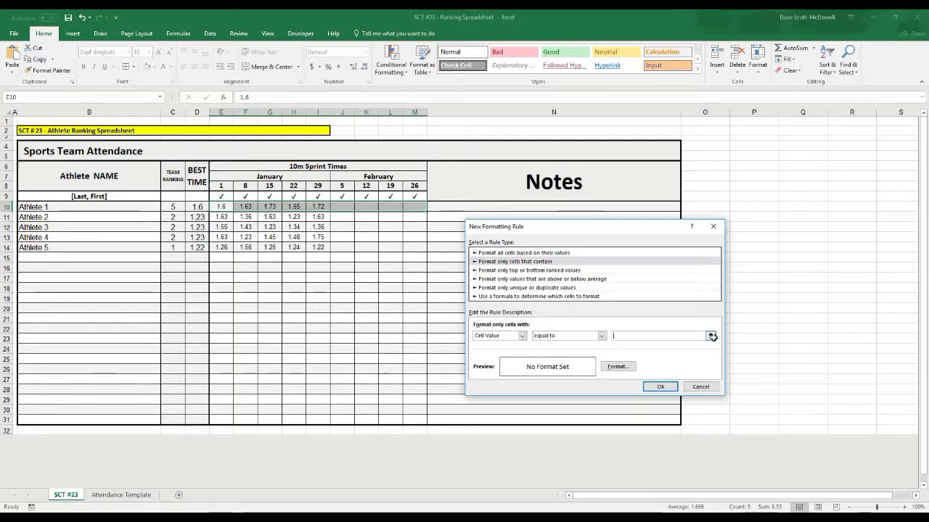
left_click(711, 336)
left_click(201, 208)
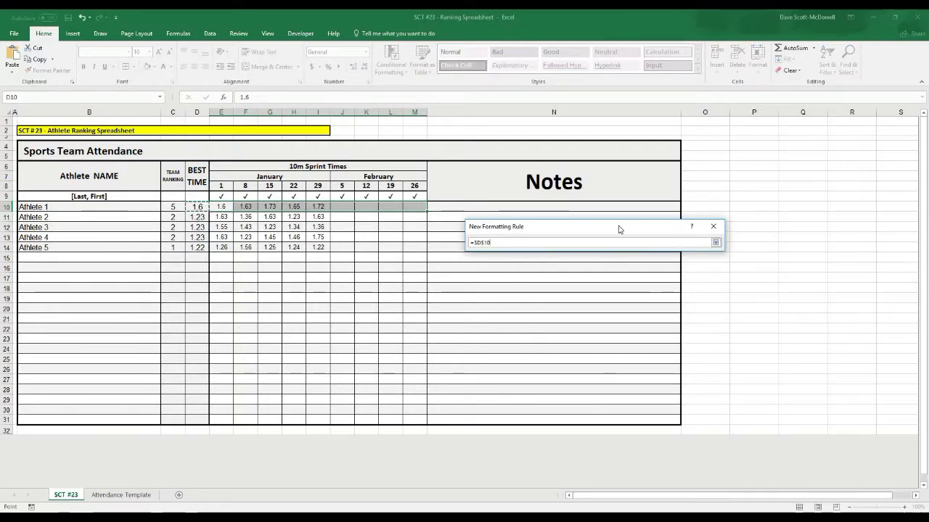
left_click(714, 243)
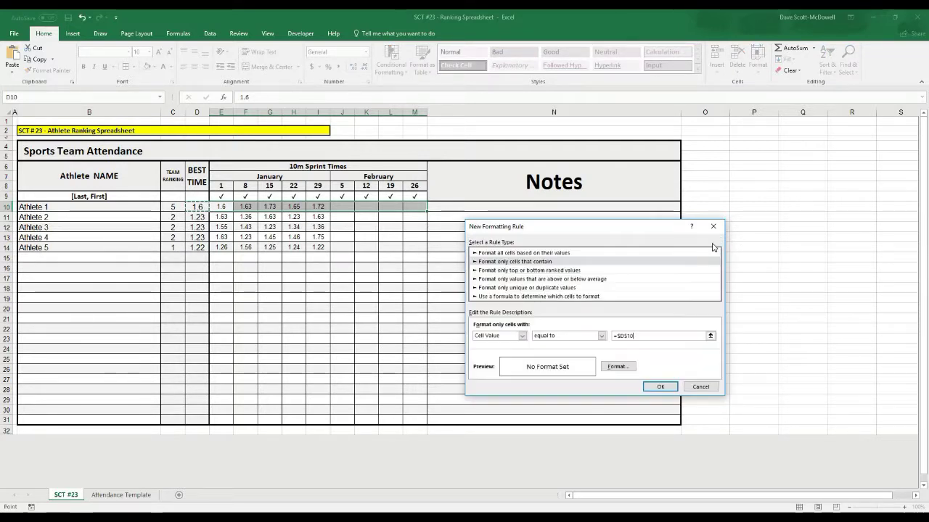
left_click(617, 367)
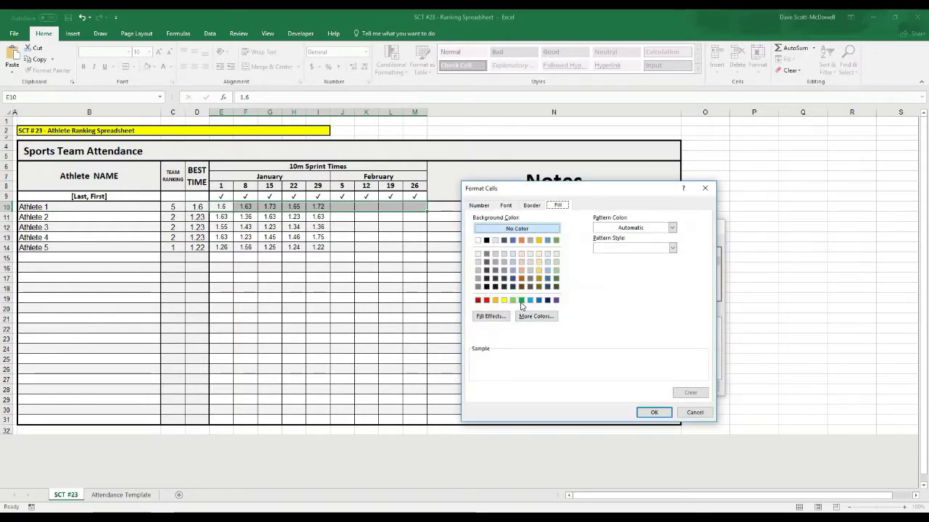
left_click(521, 301)
left_click(652, 413)
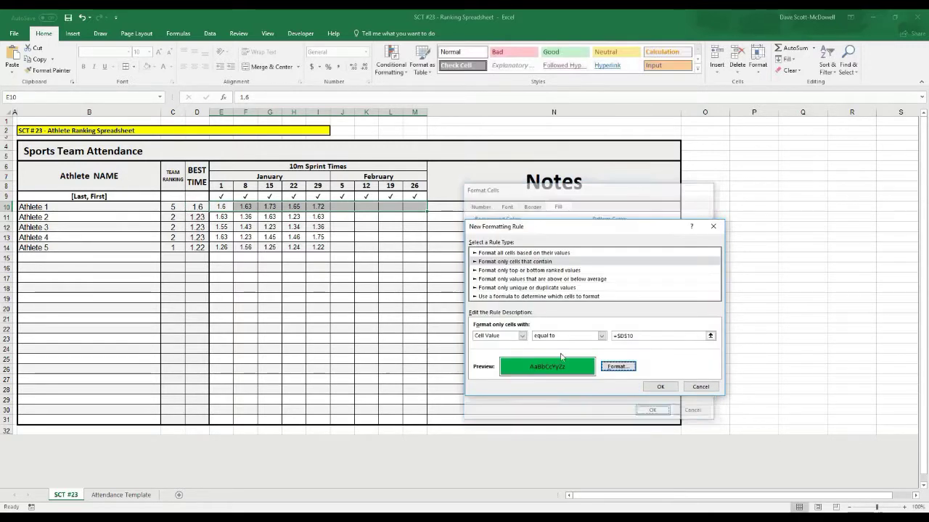
left_click(658, 384)
left_click(391, 329)
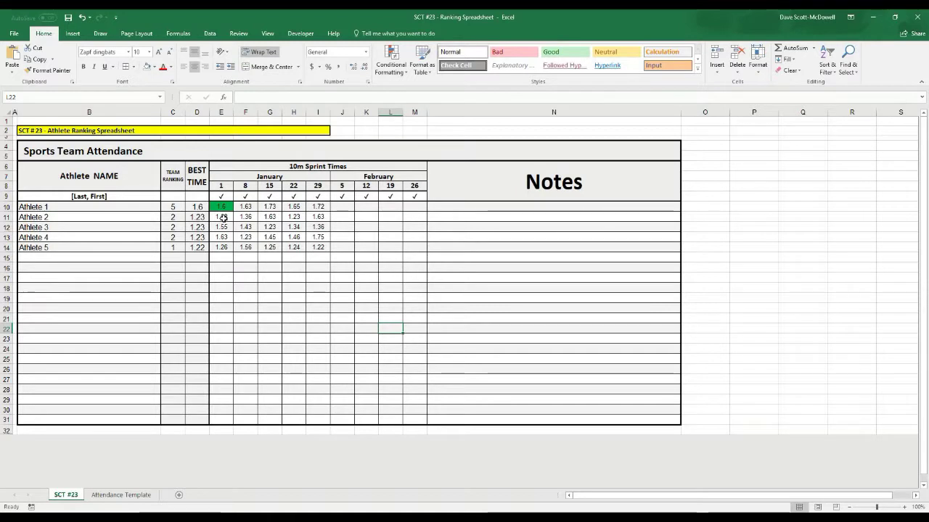
Start a new 'Format only cells that contain' equal-to rule on Athlete 2's times E11:M11
left_click_drag(225, 217, 417, 217)
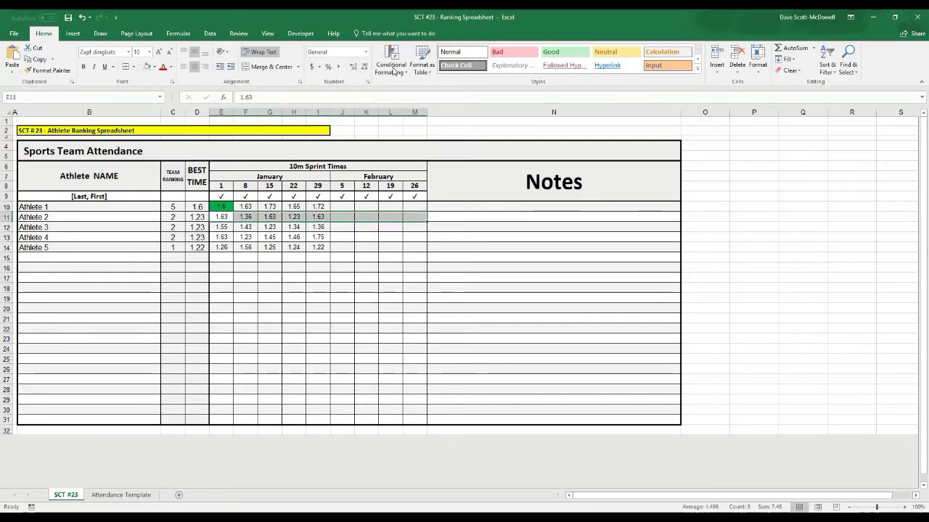
left_click(395, 71)
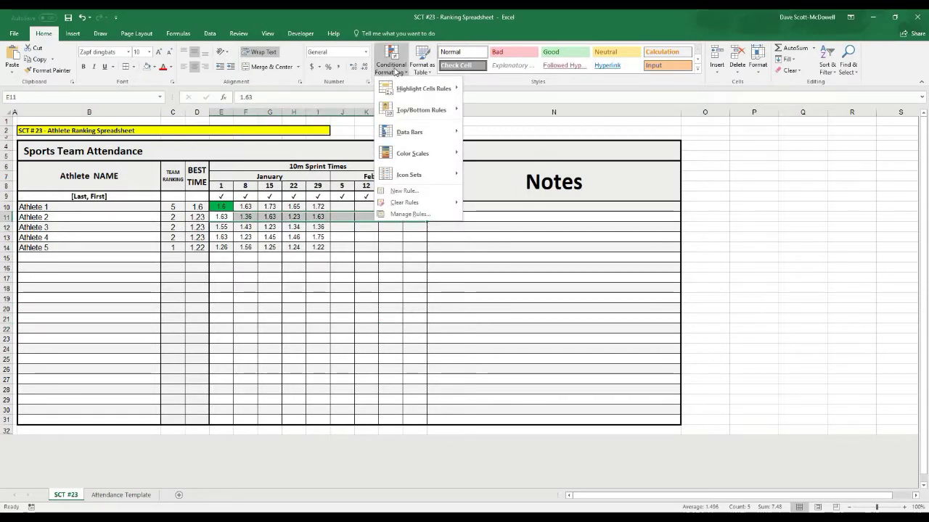
left_click(404, 190)
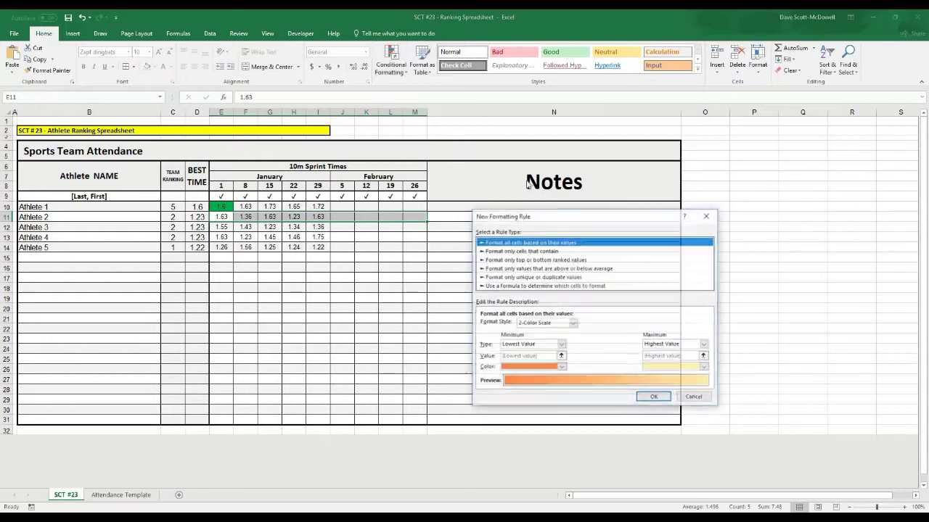
left_click(516, 251)
left_click(602, 326)
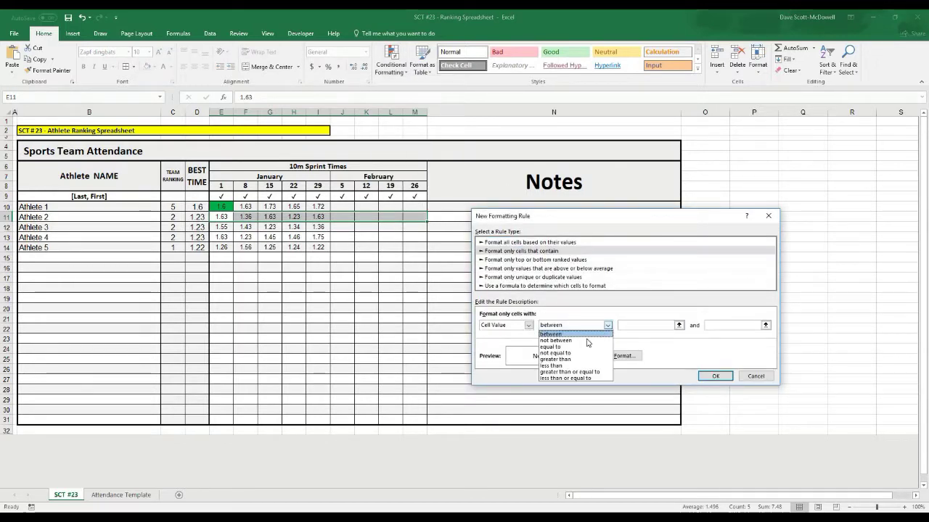
left_click(586, 346)
Compare against =$D$11 with a green fill and apply the rule
left_click(718, 325)
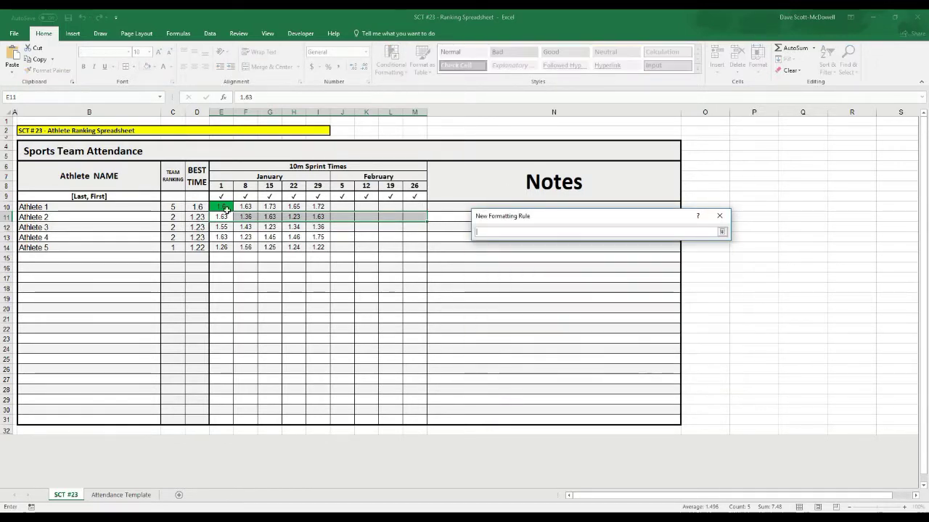
left_click(197, 217)
left_click(722, 231)
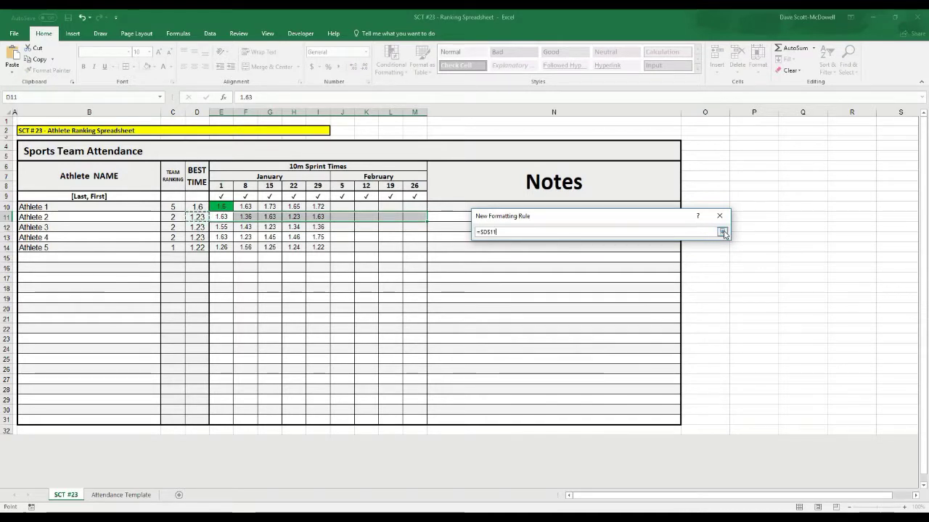
left_click(623, 357)
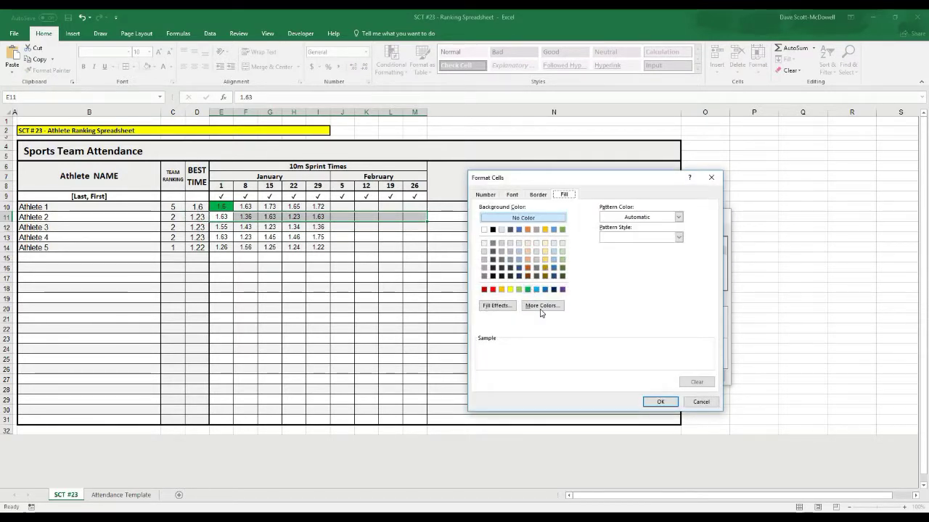
left_click(528, 289)
left_click(661, 402)
left_click(666, 376)
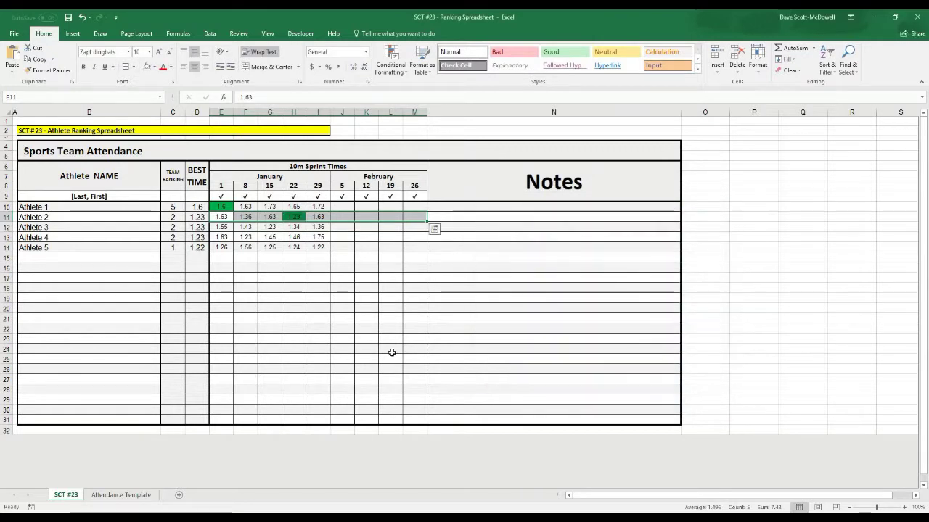
left_click(389, 350)
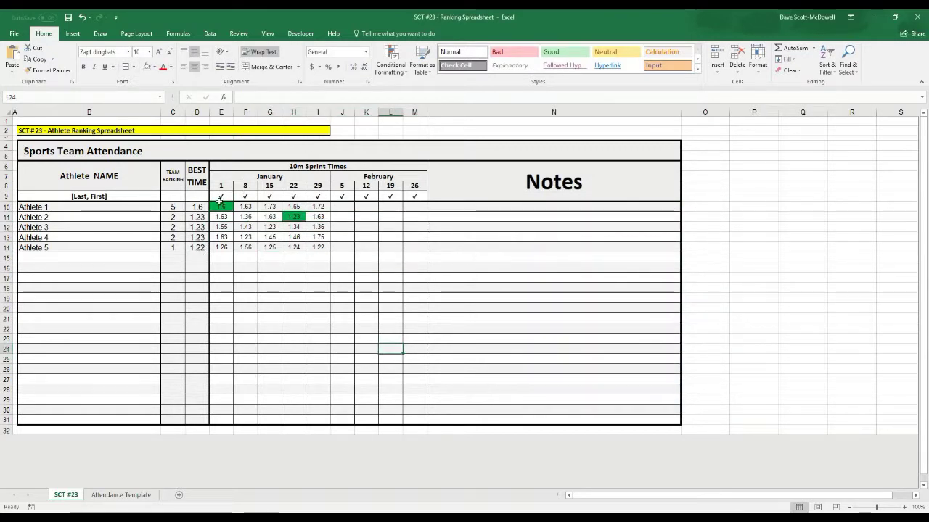
left_click(221, 207)
left_click(294, 218)
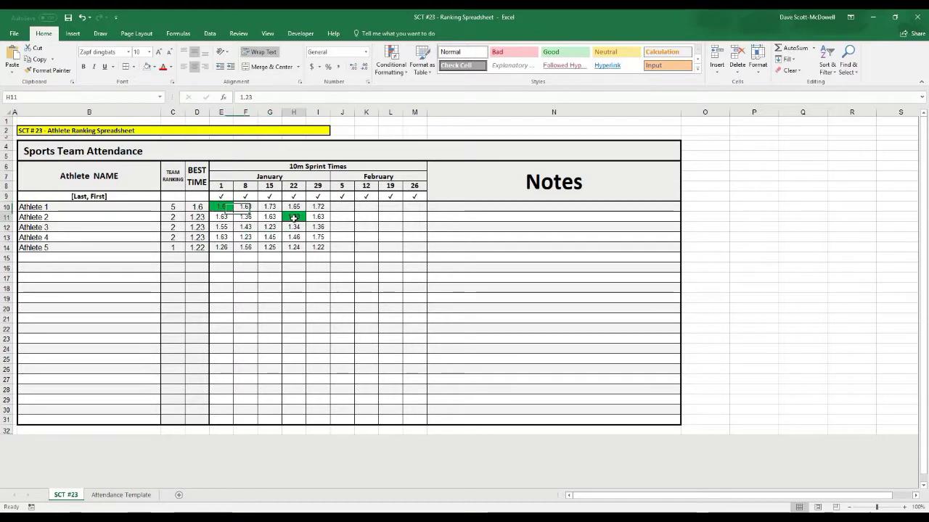
left_click(347, 319)
left_click(176, 254)
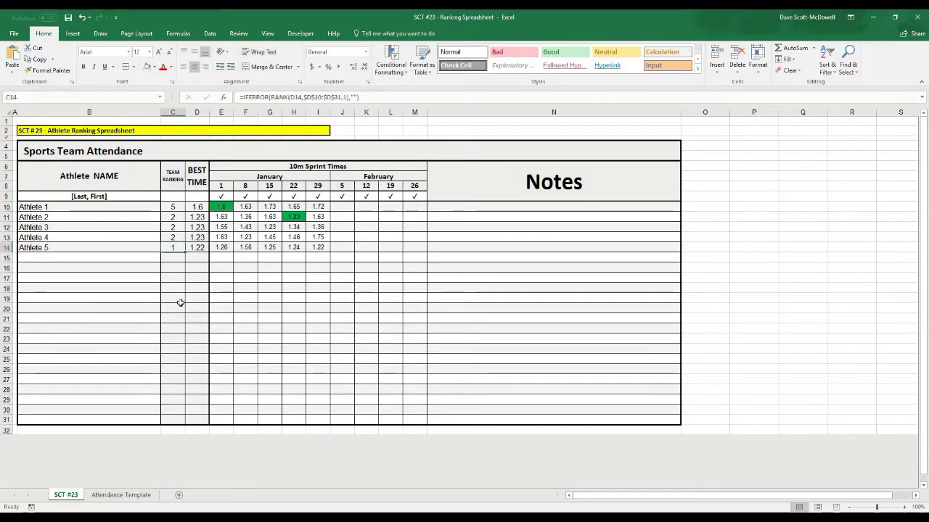
key("Up")
key("Up")
key("Up")
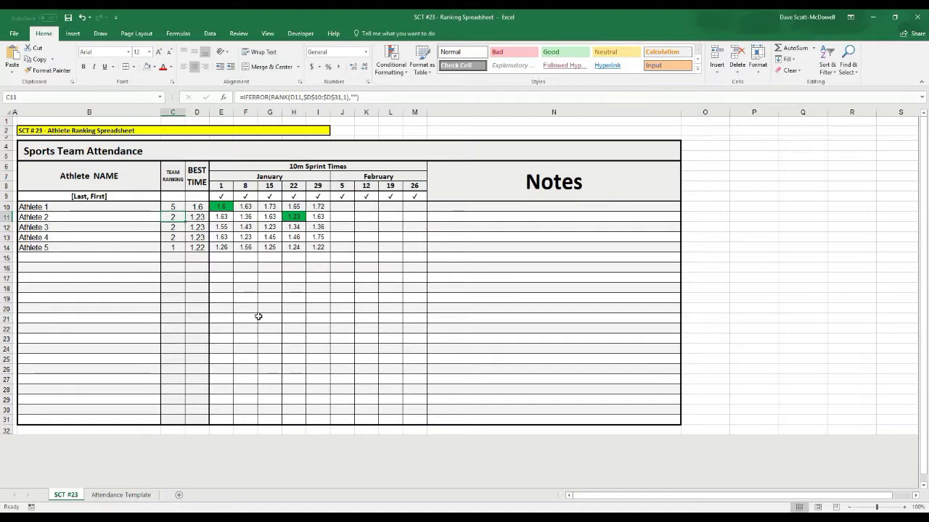
left_click(298, 319)
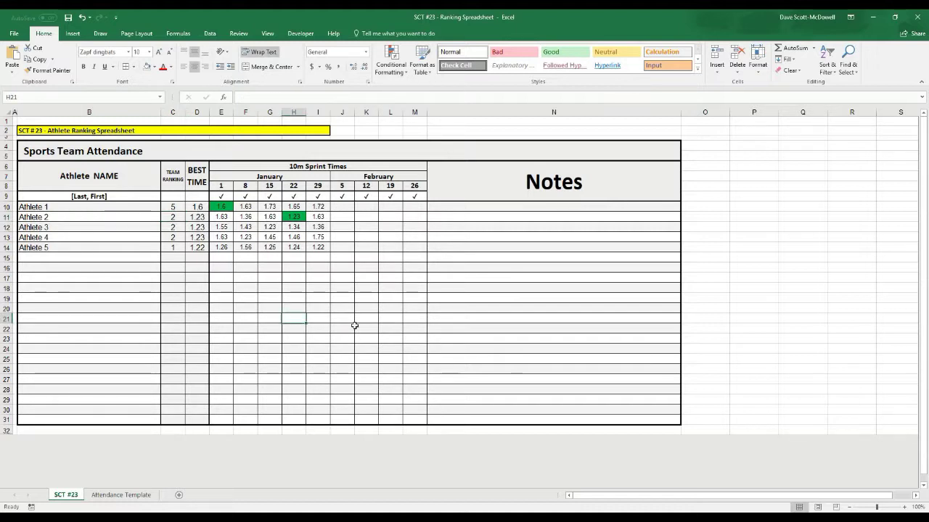
left_click(554, 309)
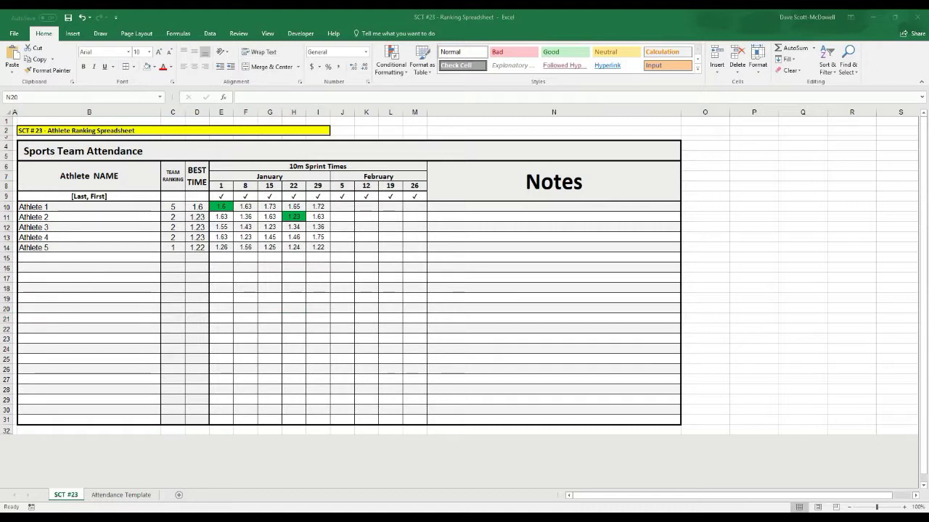
left_click(248, 291)
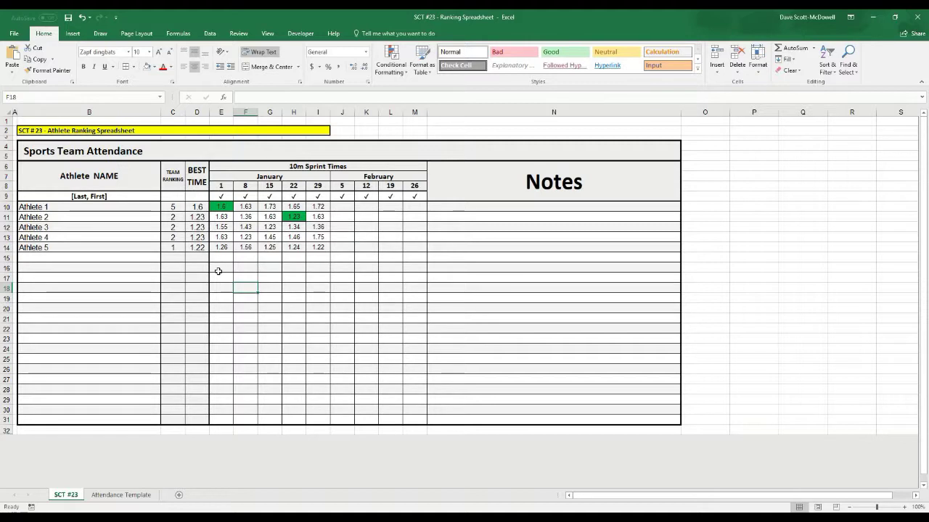
left_click(302, 336)
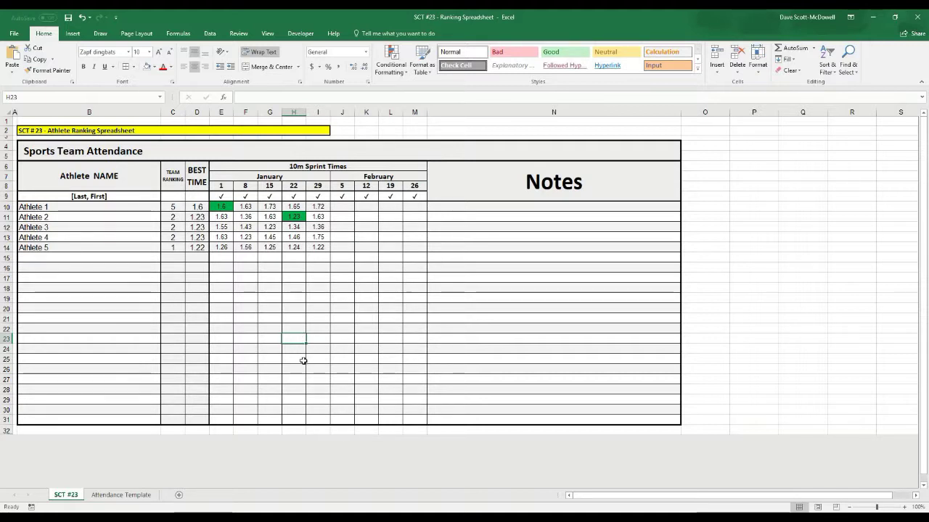
left_click(266, 348)
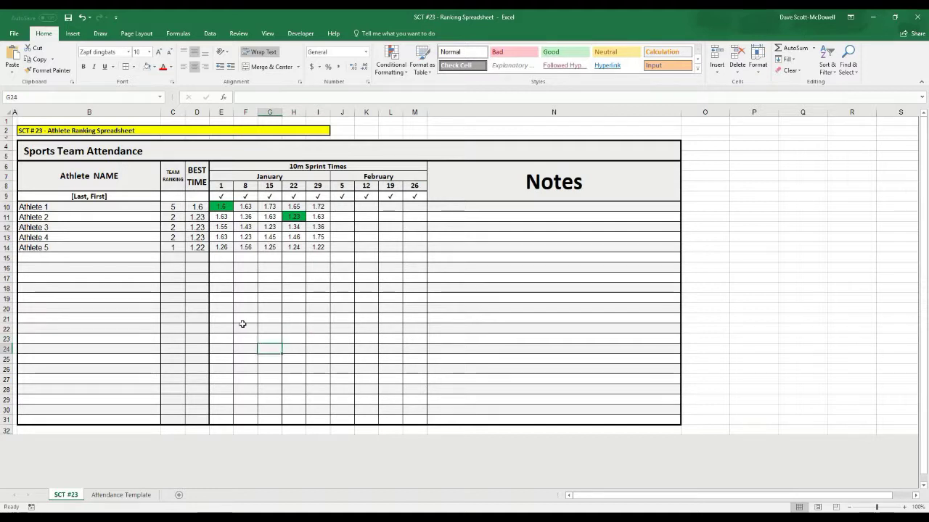
Change the RANK order argument in C10 from 1 to 0 so Athlete 1 ranks first
left_click(172, 207)
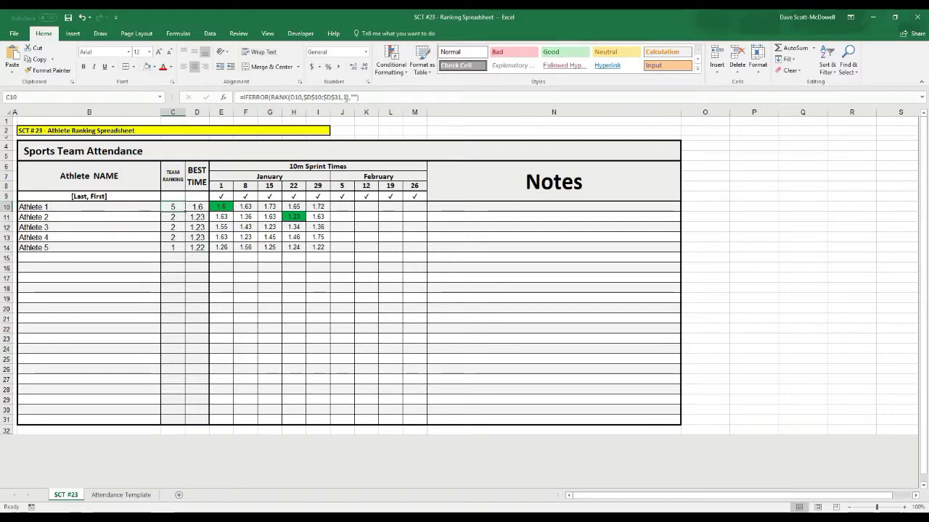
left_click(346, 97)
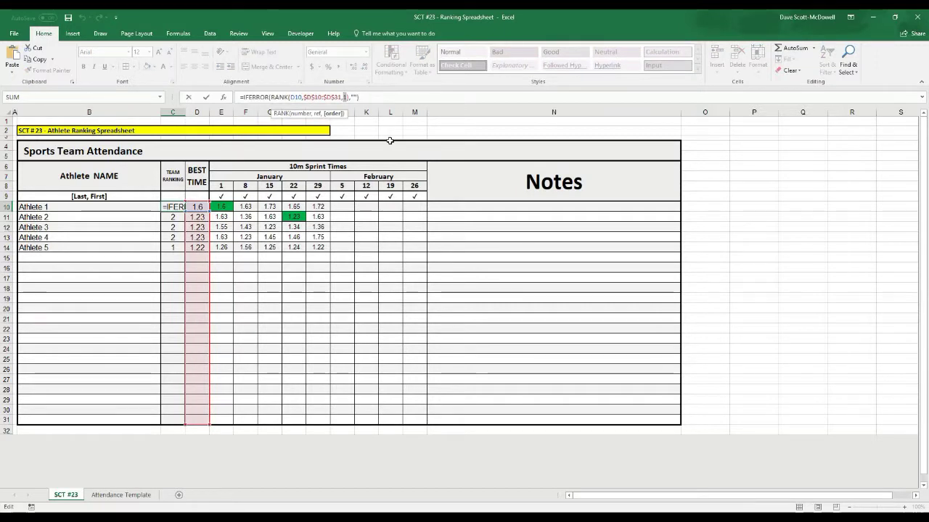
key("BackSpace")
type("0")
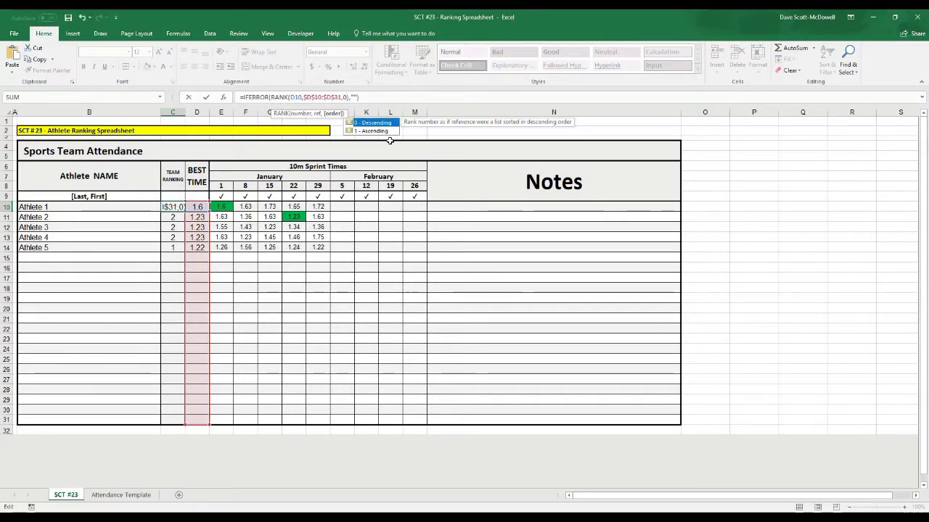
key("Return")
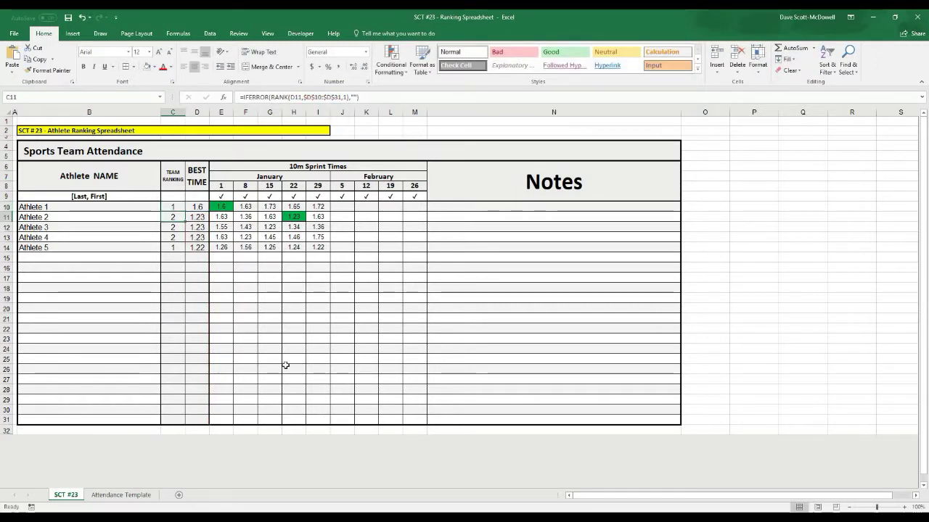
left_click(284, 351)
left_click(174, 207)
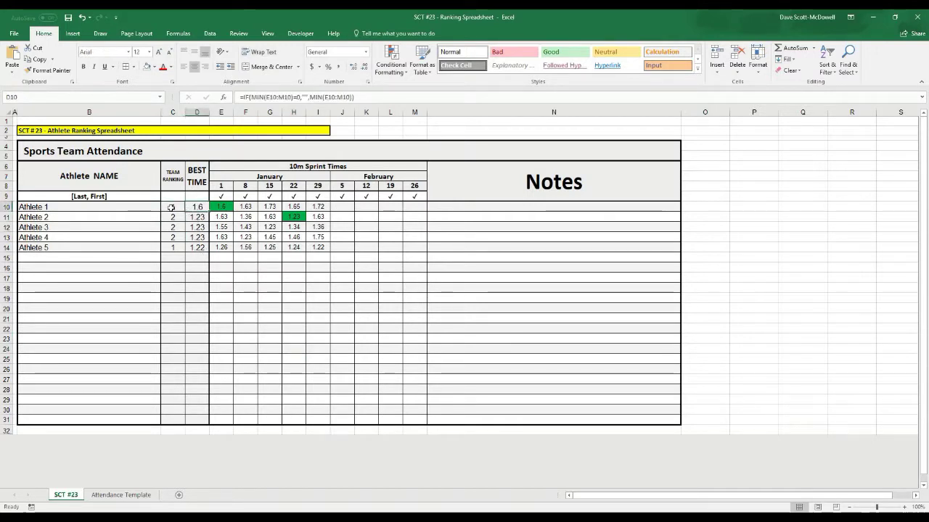
left_click(310, 318)
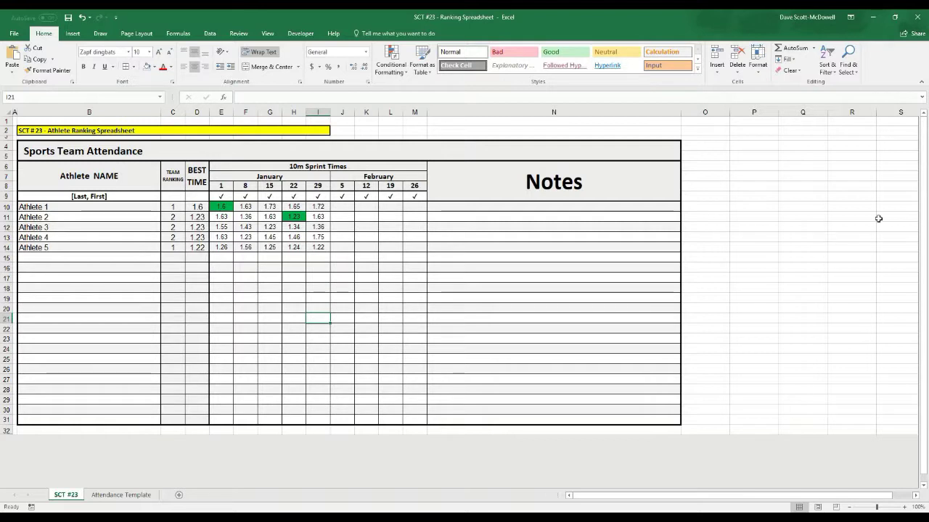
left_click(801, 216)
Enter 'dsmstrength.com' in P5 and 'SCT Excel Tutorials' in the cell below
left_click(757, 155)
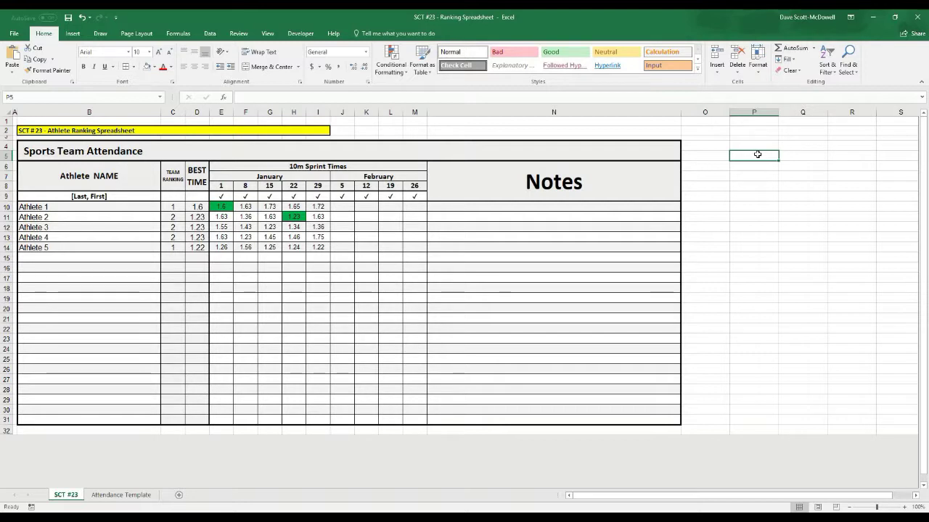
type("dsms")
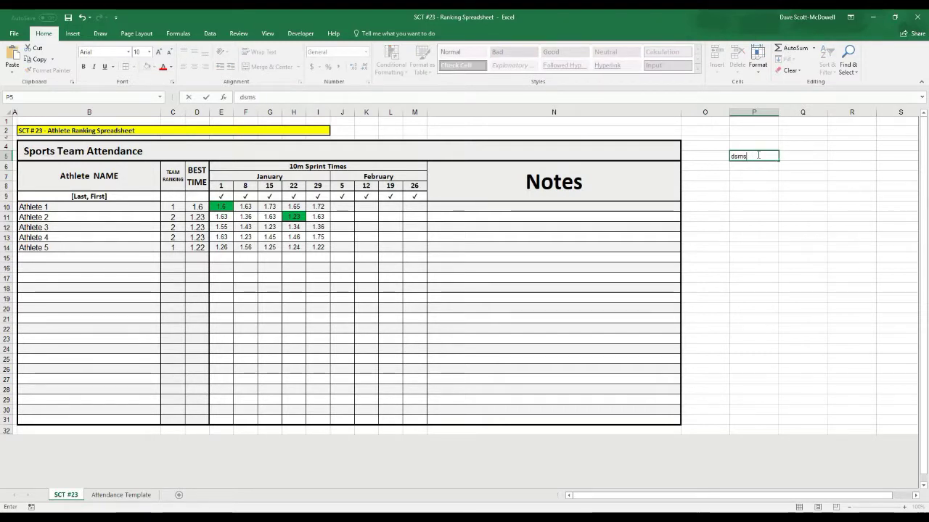
type("trength.com")
key("Return")
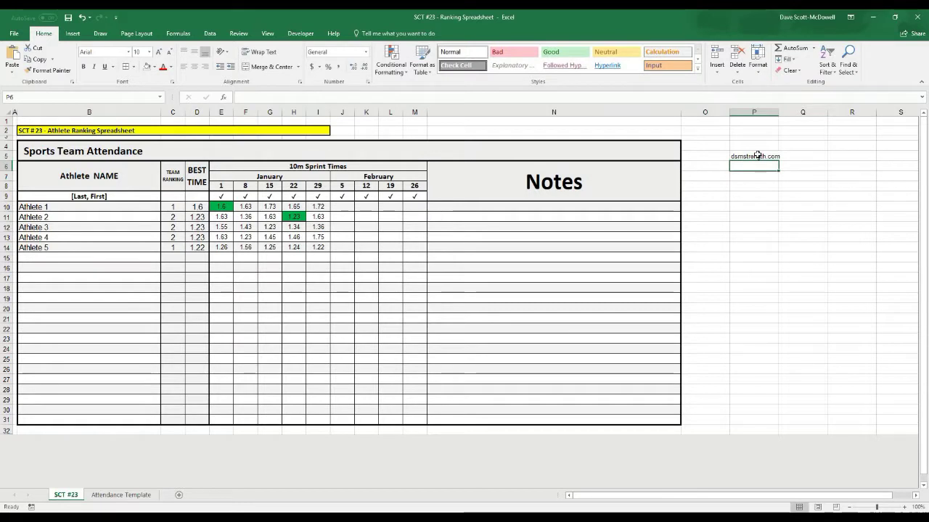
type("SCT ")
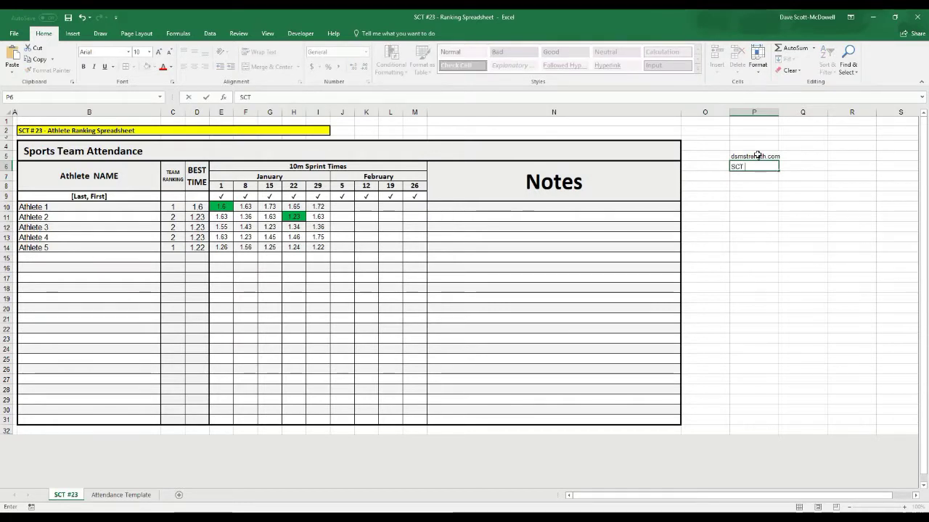
type("Excel Tutorials")
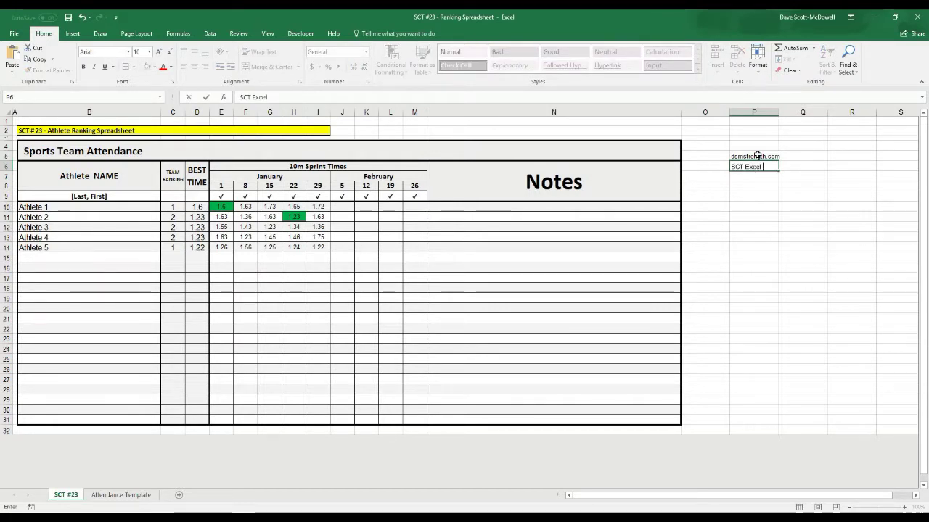
left_click(779, 275)
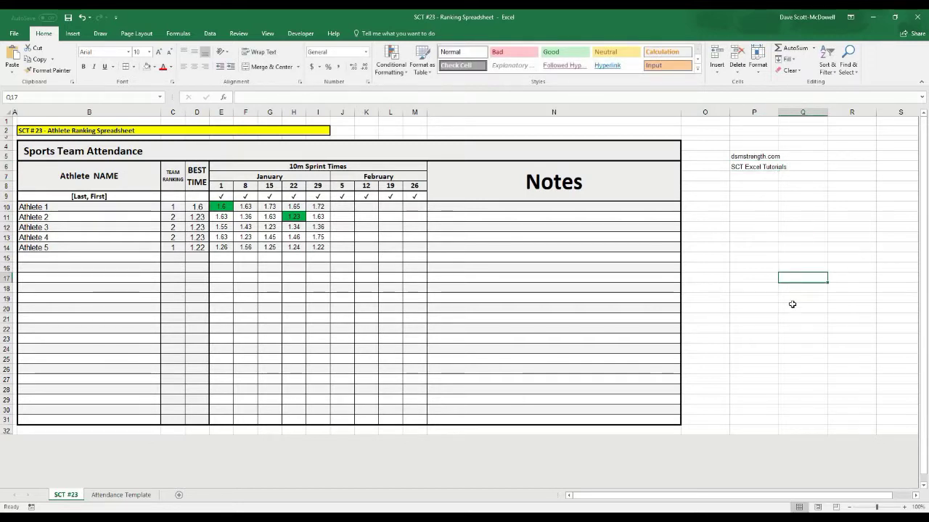
Add the note 'dsmstrength' in cell P9
left_click(754, 264)
left_click(754, 196)
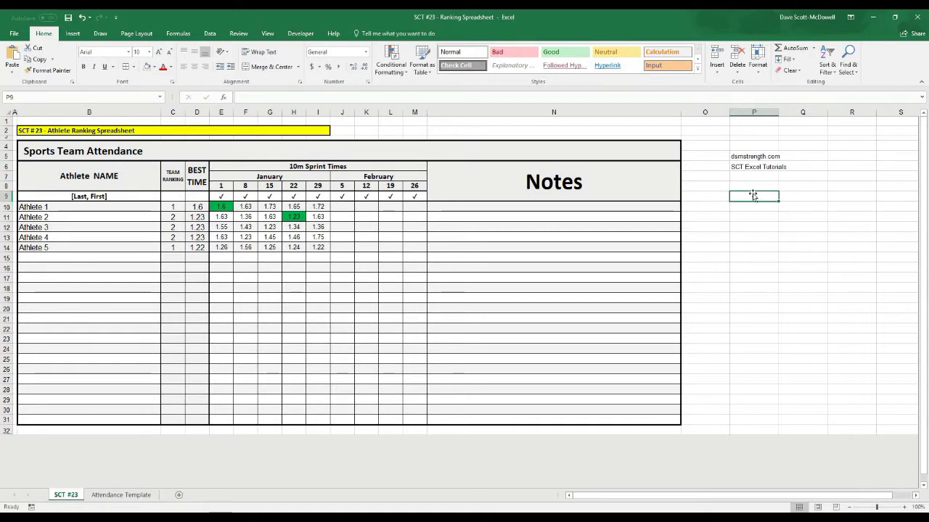
type("dsmstrength")
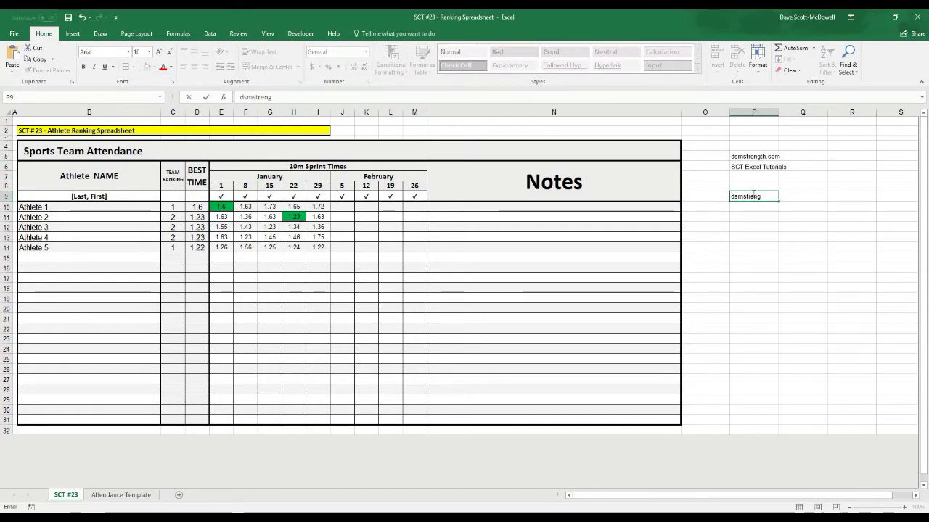
key("Return")
key("Right")
key("Down")
key("Down")
key("Down")
key("Down")
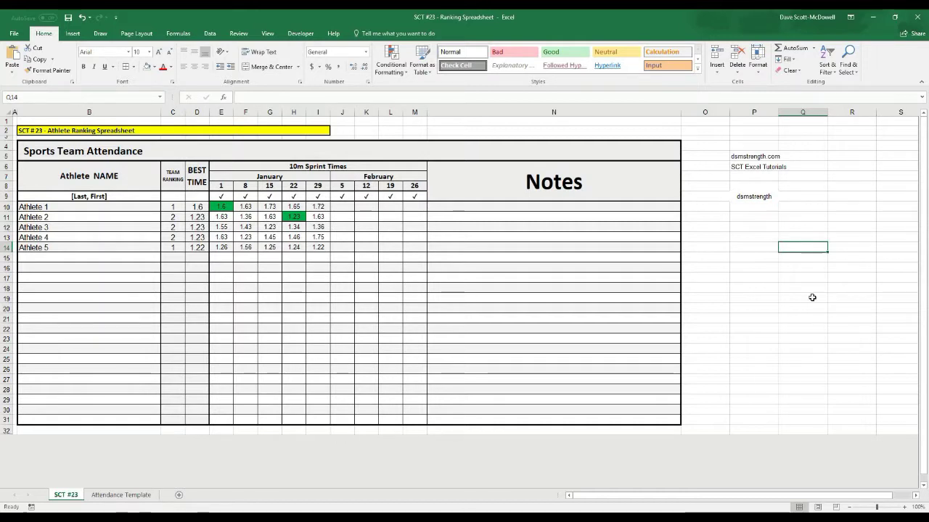